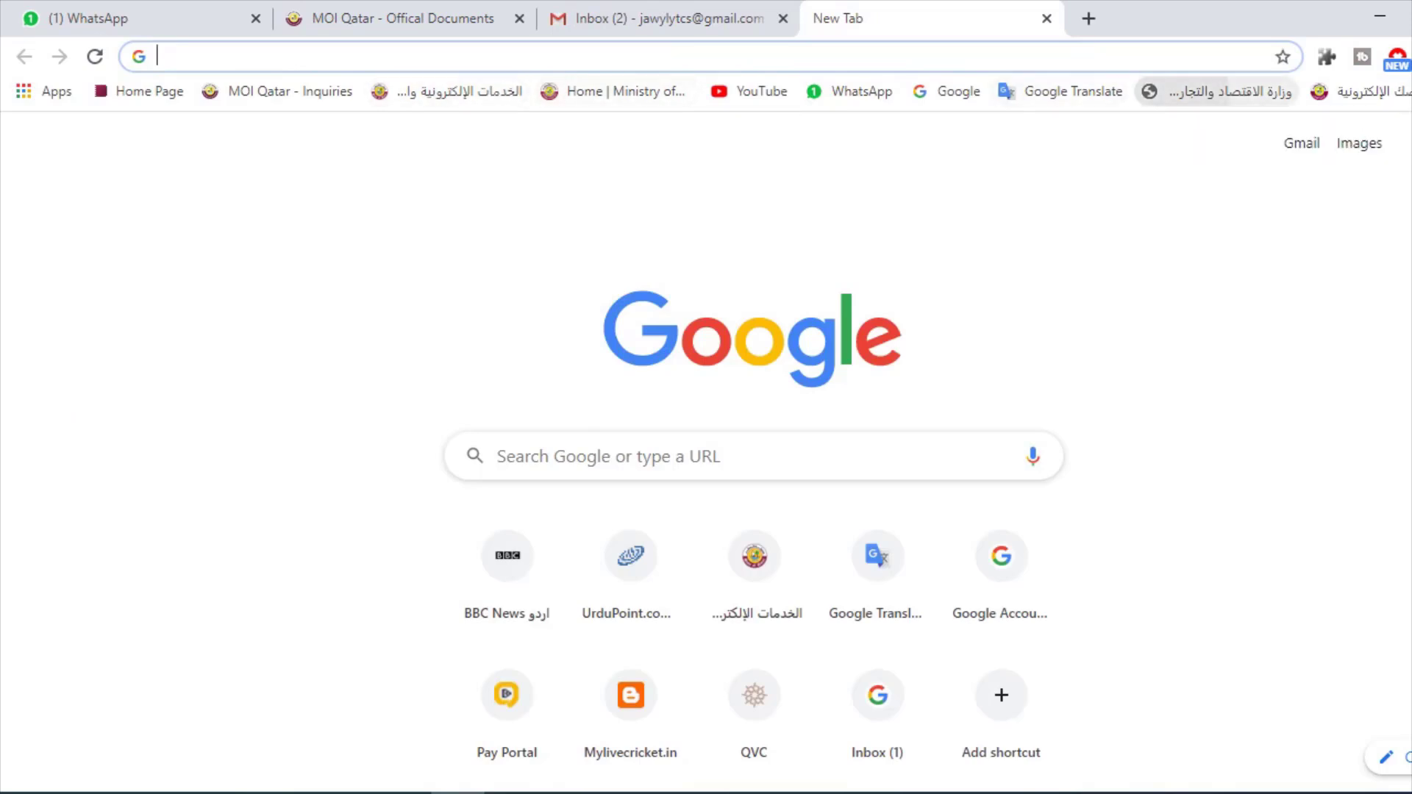
Open the ministry's e-services bookmark, go to the investor-services login page, and focus the user ID field.
{"action": "left_click", "coordinate": [1227, 91]}
{"action": "scroll", "coordinate": [707, 439], "scroll_direction": "down", "scroll_amount": 1}
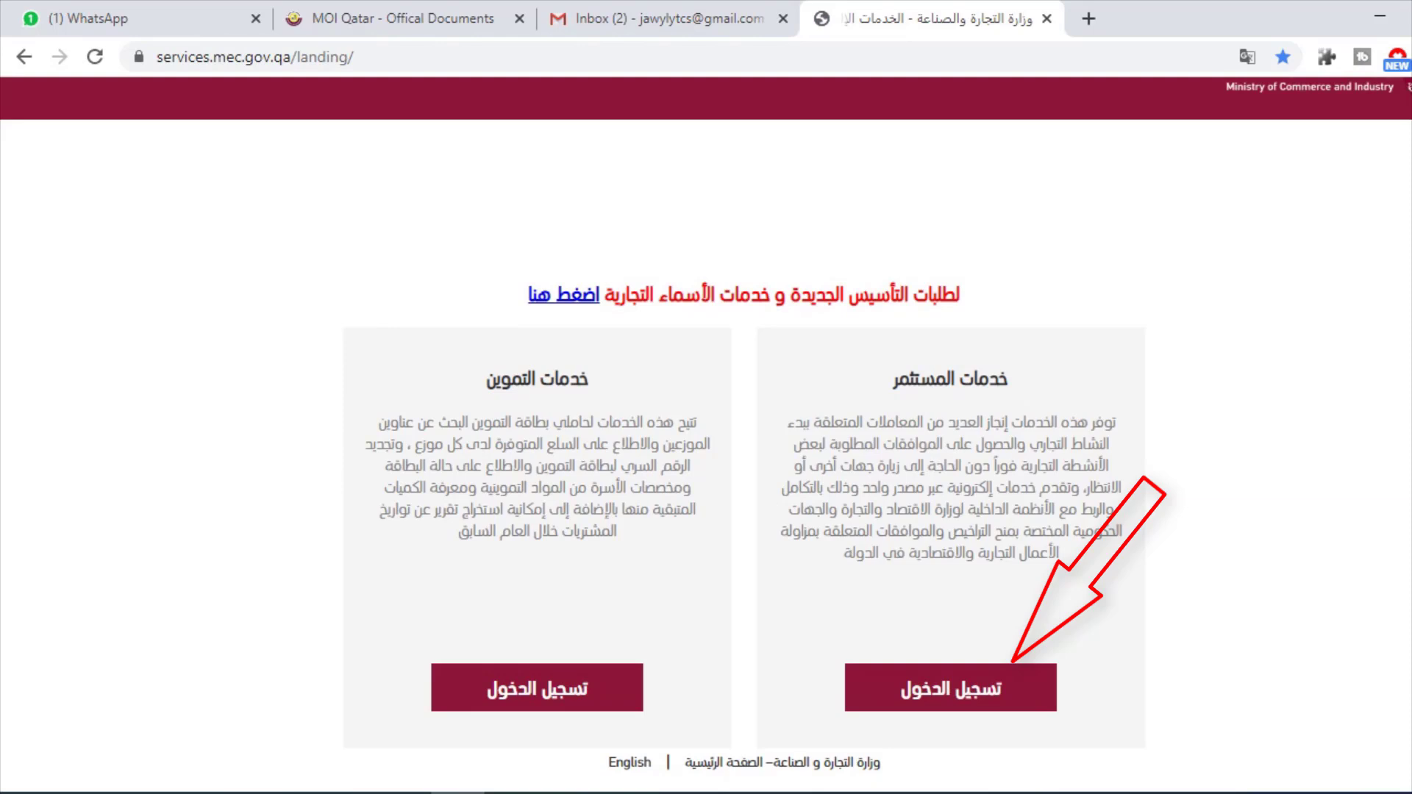
{"action": "left_click", "coordinate": [951, 688]}
{"action": "left_click", "coordinate": [754, 448]}
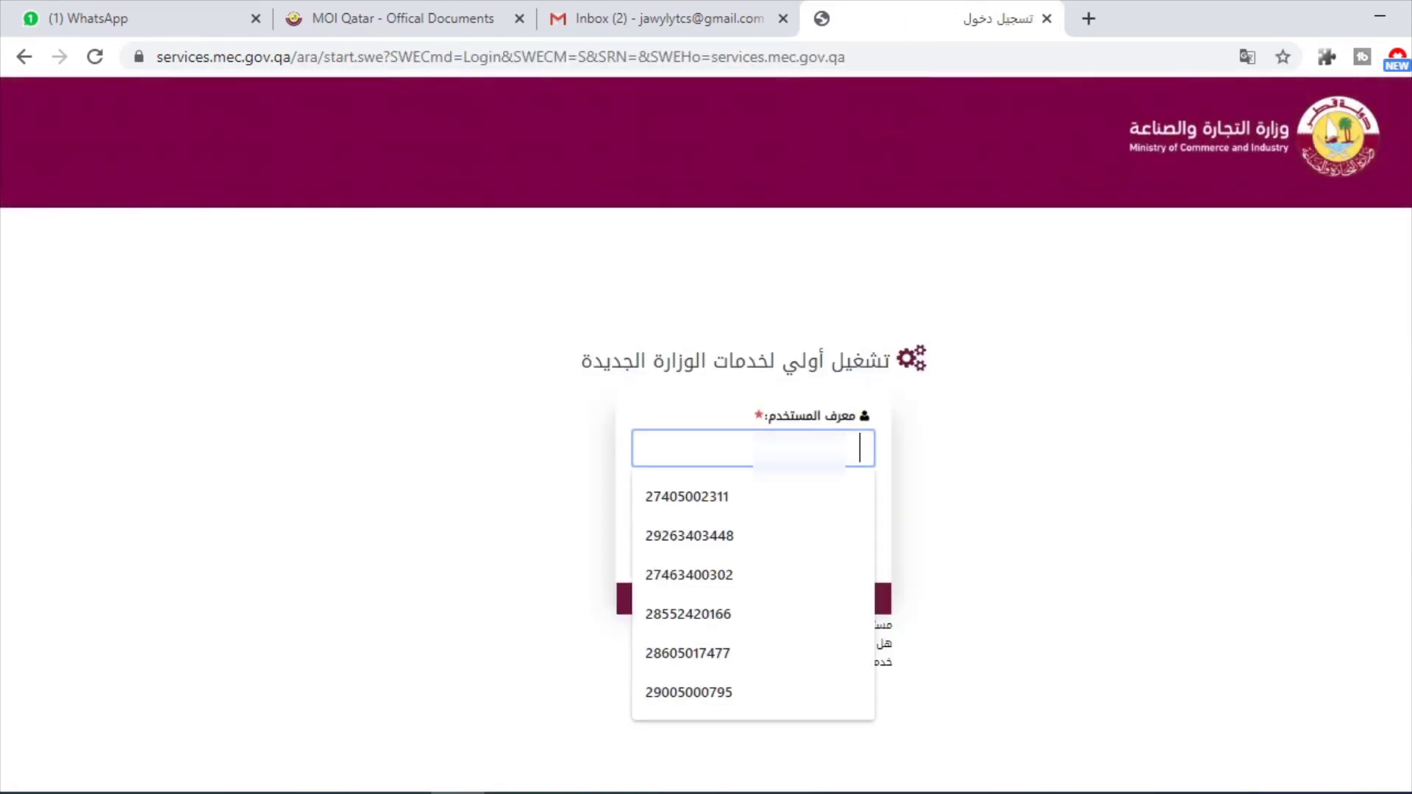
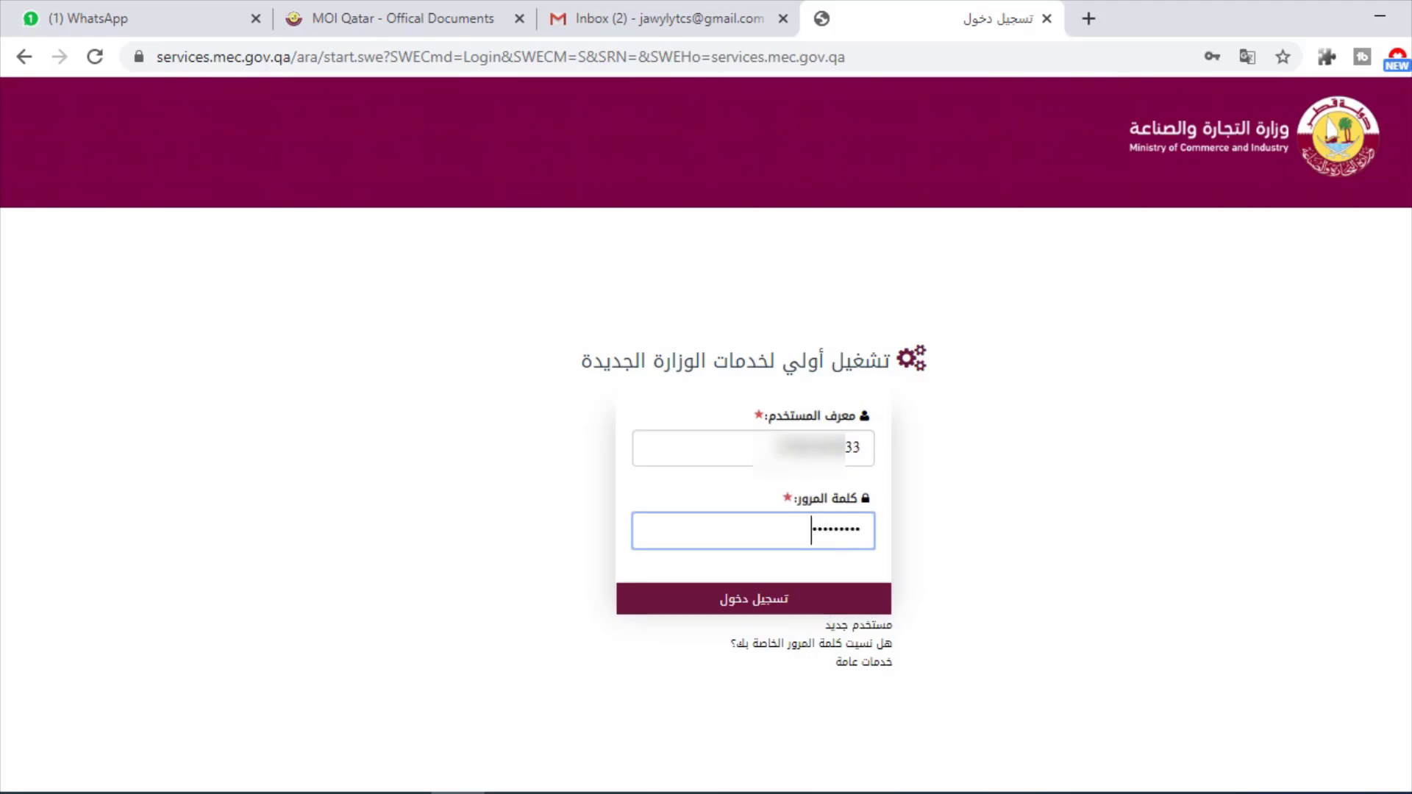
Sign in, then open 'طلب بدل فاقد رخصة تجارية' under the printing extracts and certificates services.
{"action": "key", "text": "Tab"}
{"action": "key", "text": "Return"}
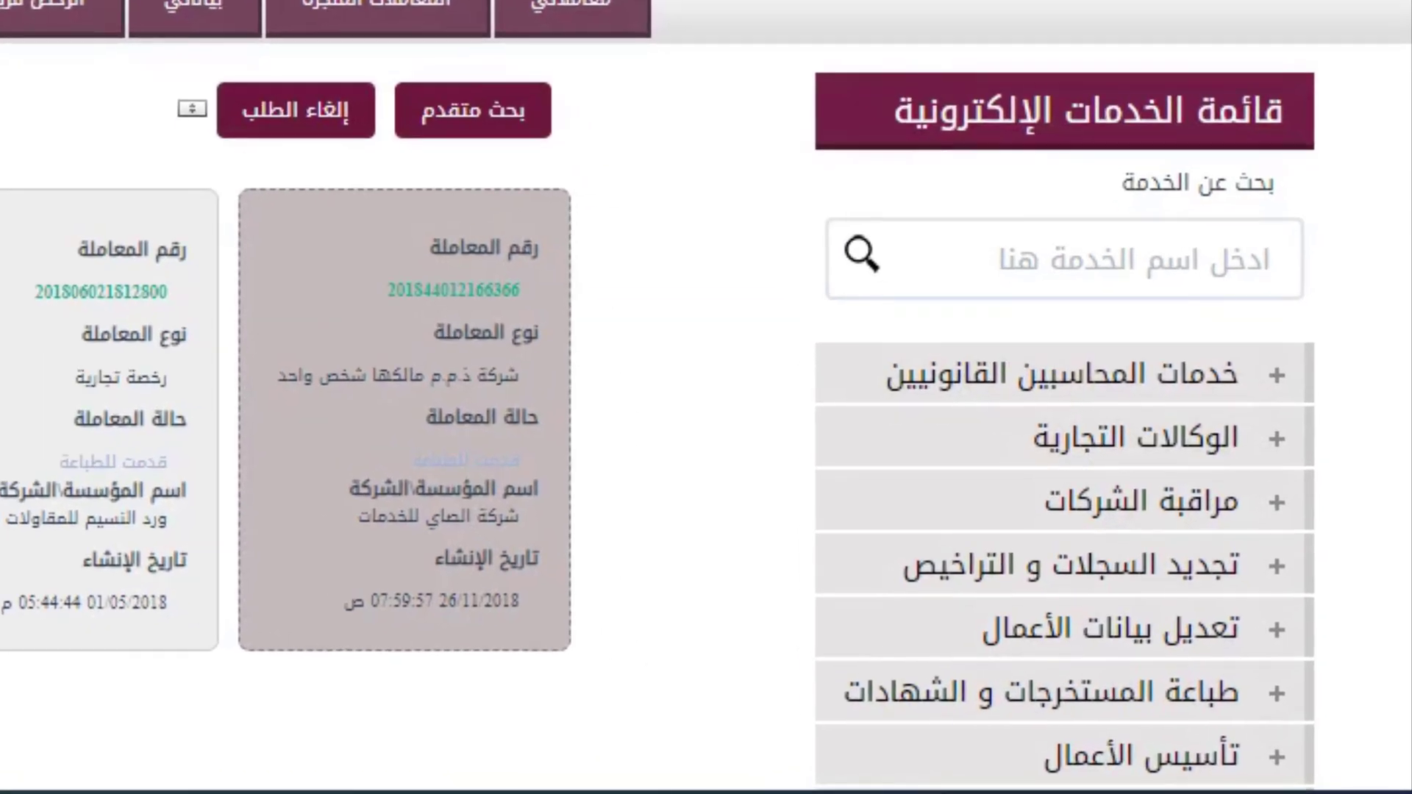
{"action": "scroll", "coordinate": [1012, 570], "scroll_direction": "down", "scroll_amount": 2}
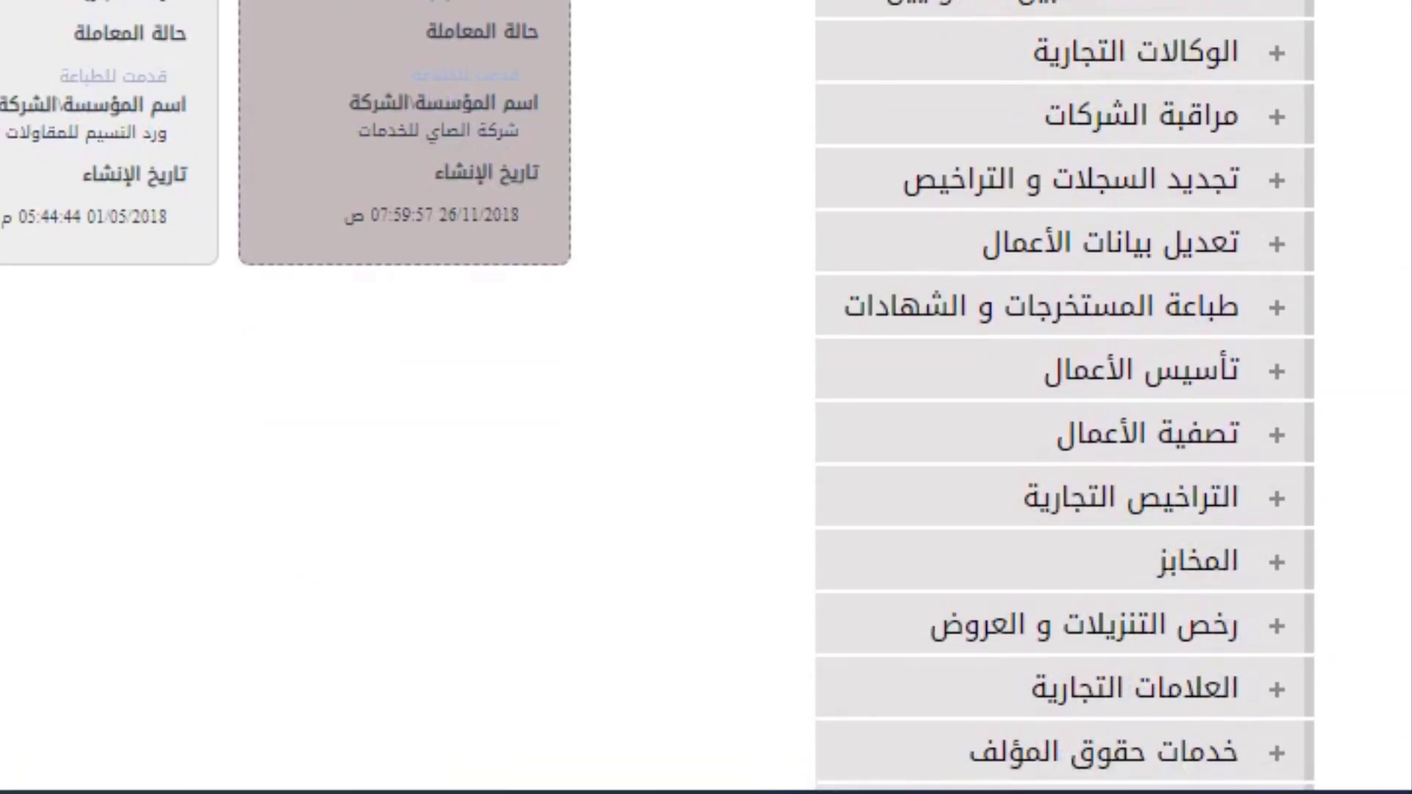
{"action": "scroll", "coordinate": [1052, 228], "scroll_direction": "down", "scroll_amount": 1}
{"action": "left_click", "coordinate": [1052, 224]}
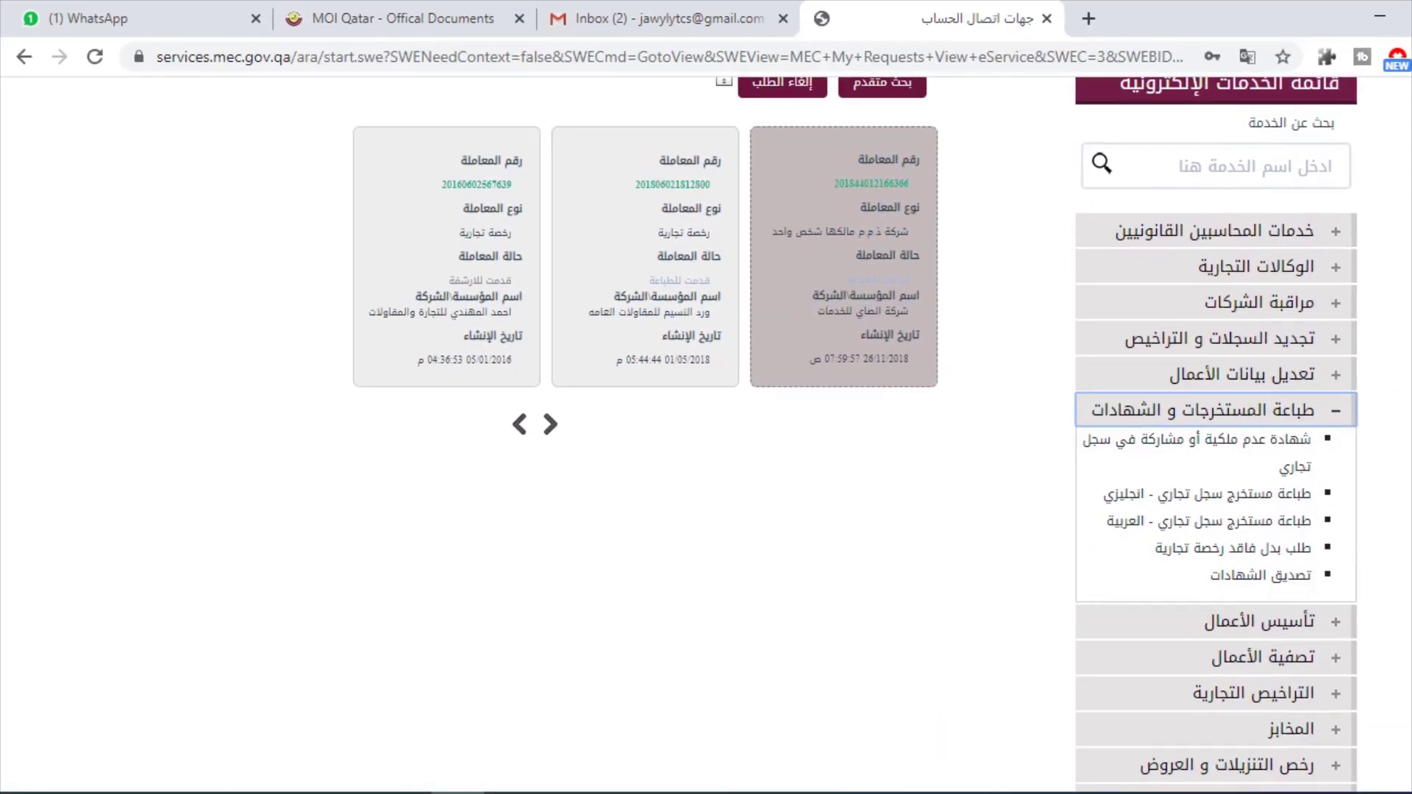
{"action": "left_click", "coordinate": [1261, 575]}
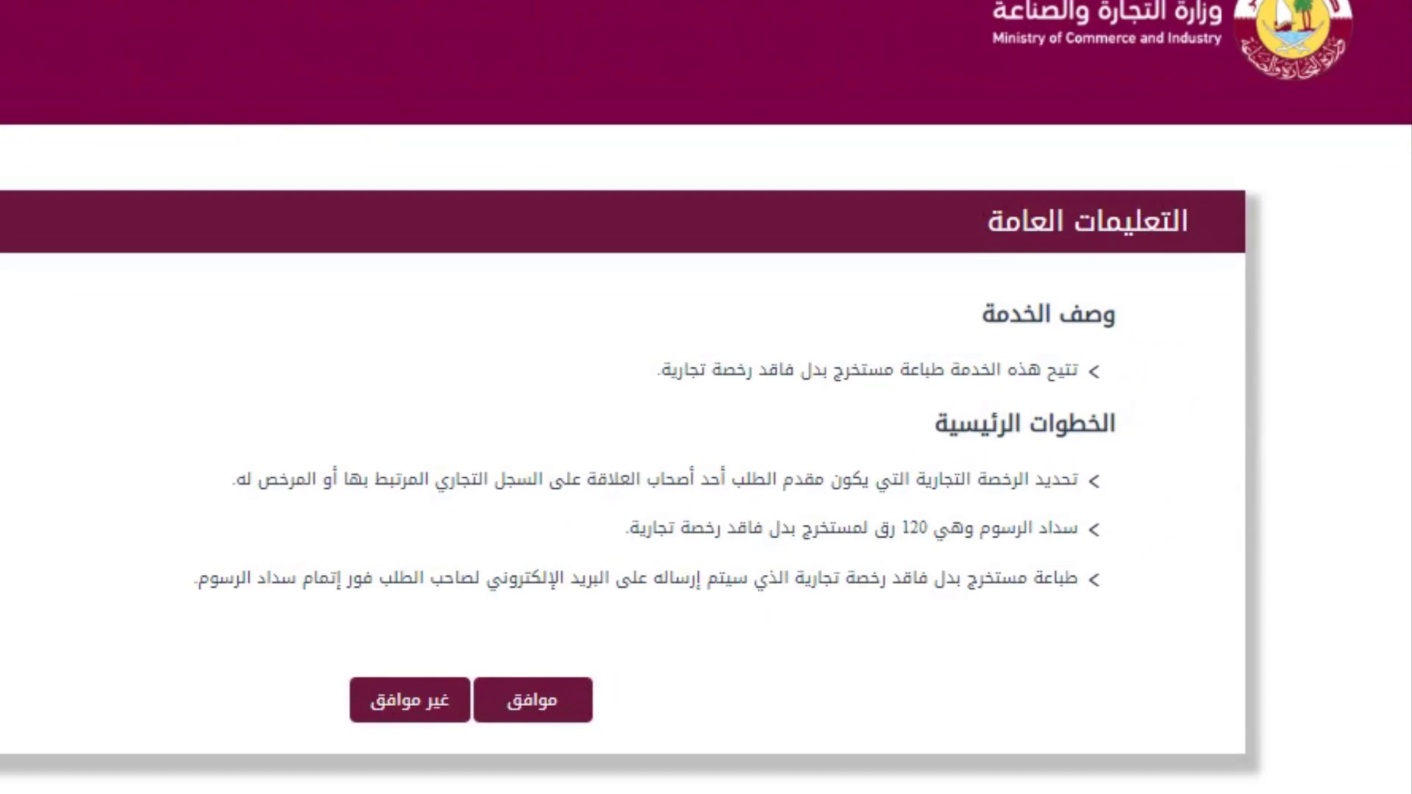
Accept the instructions and pick the establishment by searching its commercial registration number.
{"action": "left_click", "coordinate": [533, 700]}
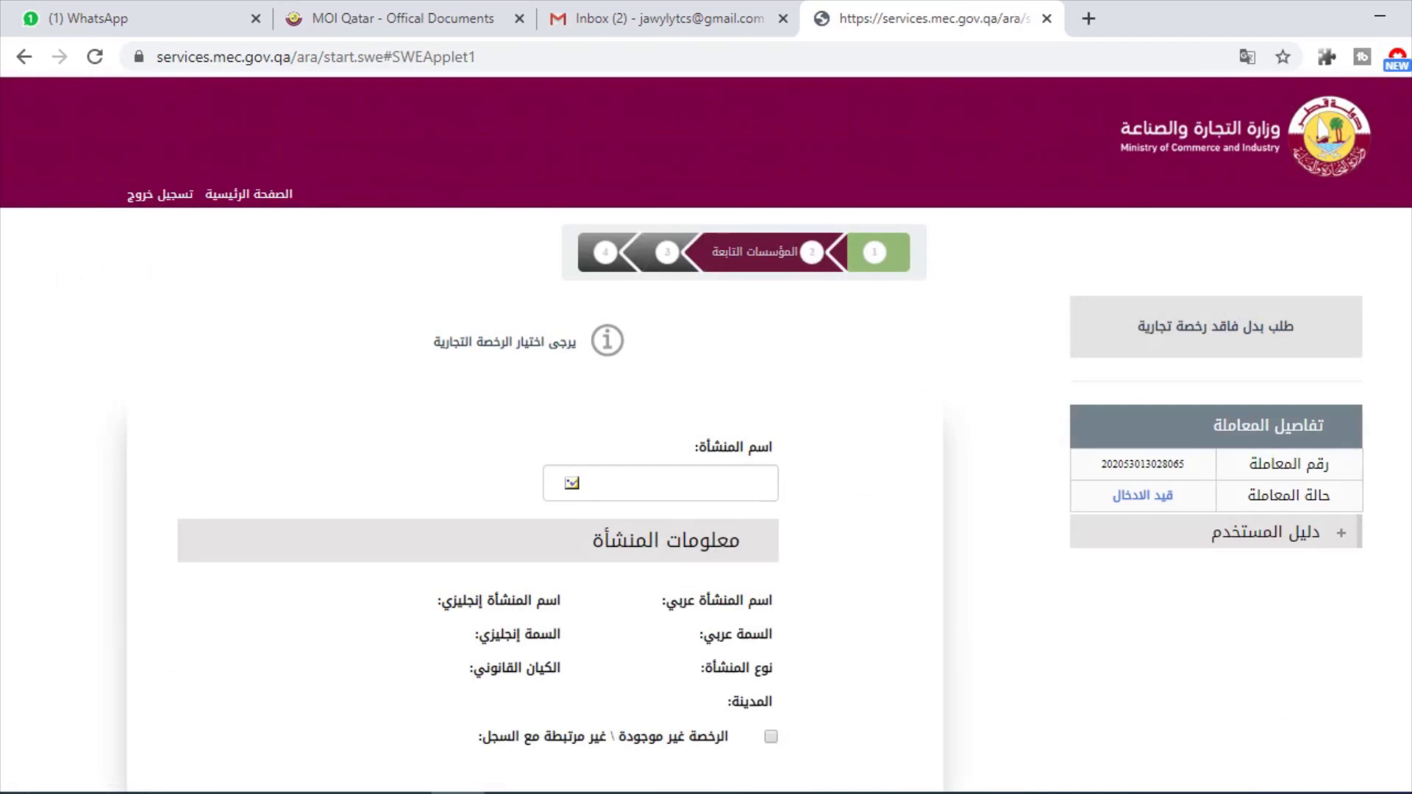
{"action": "scroll", "coordinate": [706, 441], "scroll_direction": "down", "scroll_amount": 3}
{"action": "left_click", "coordinate": [572, 266]}
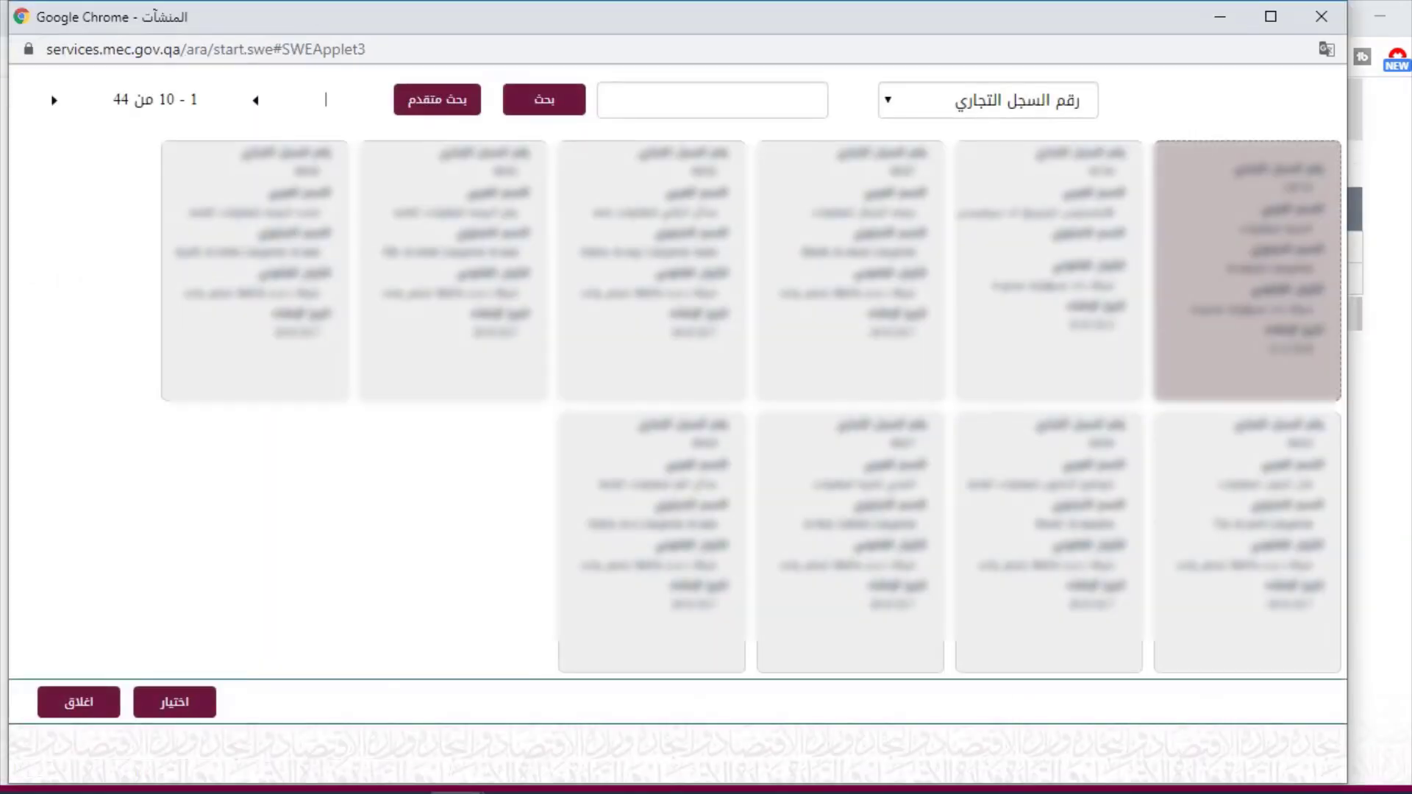
{"action": "left_click", "coordinate": [988, 100]}
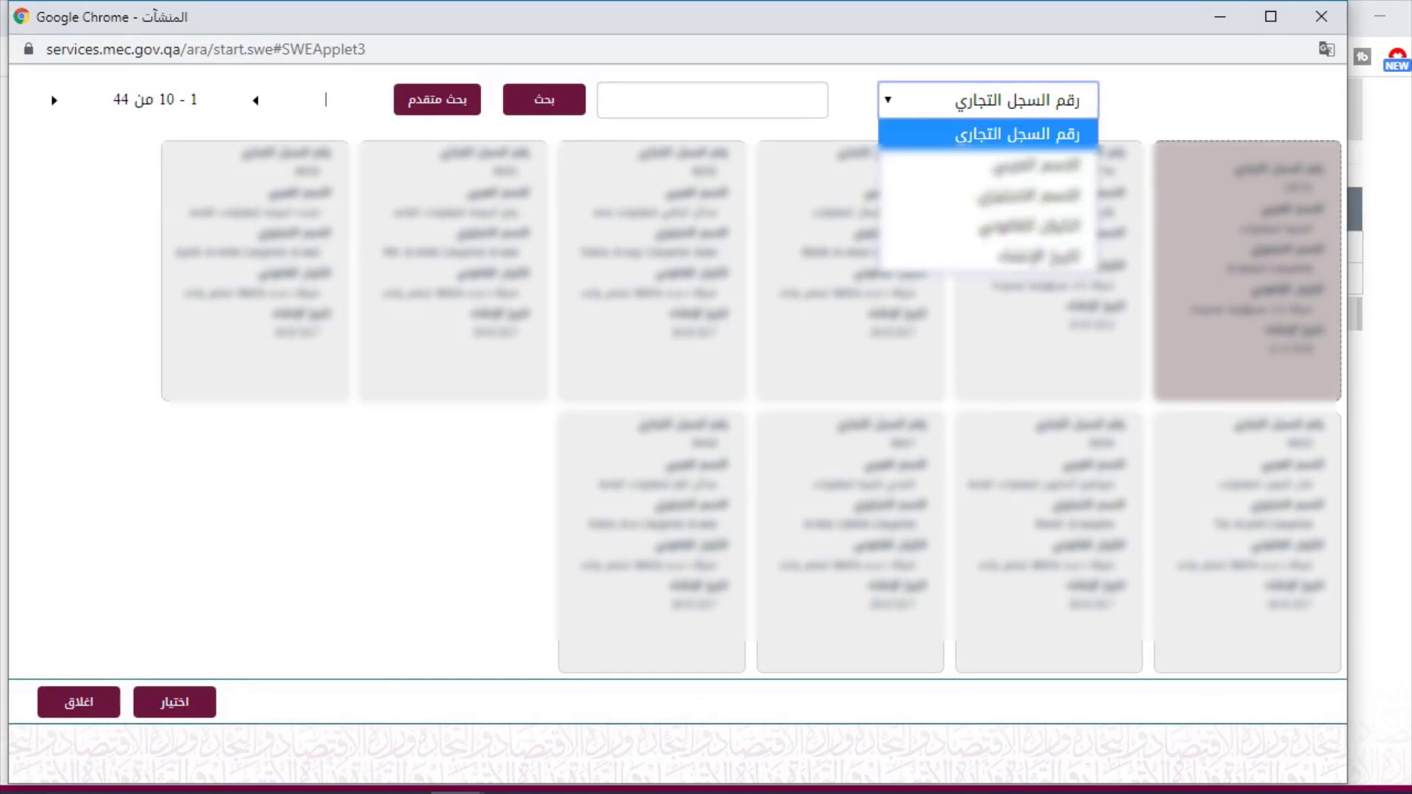
{"action": "left_click", "coordinate": [712, 100]}
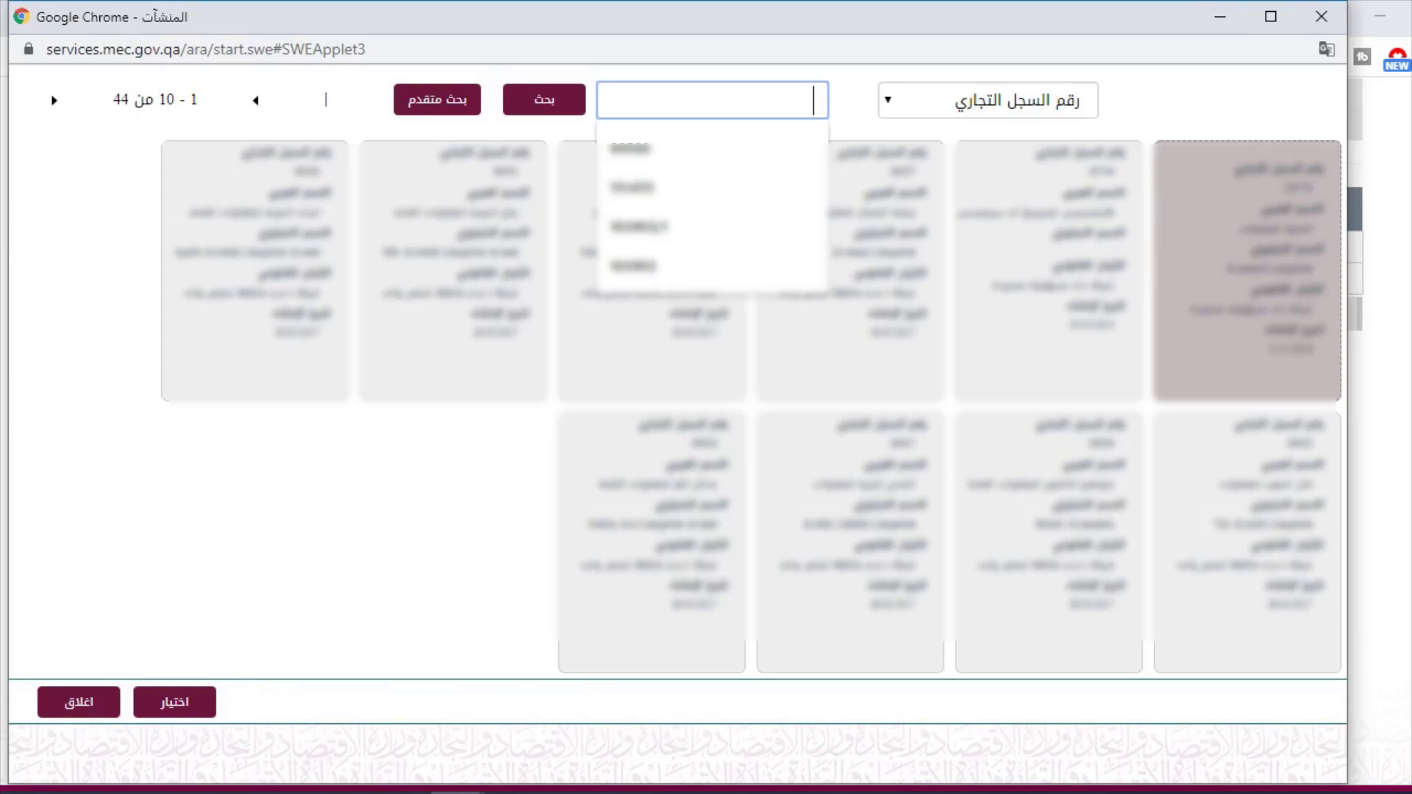
{"action": "type", "text": "1039"}
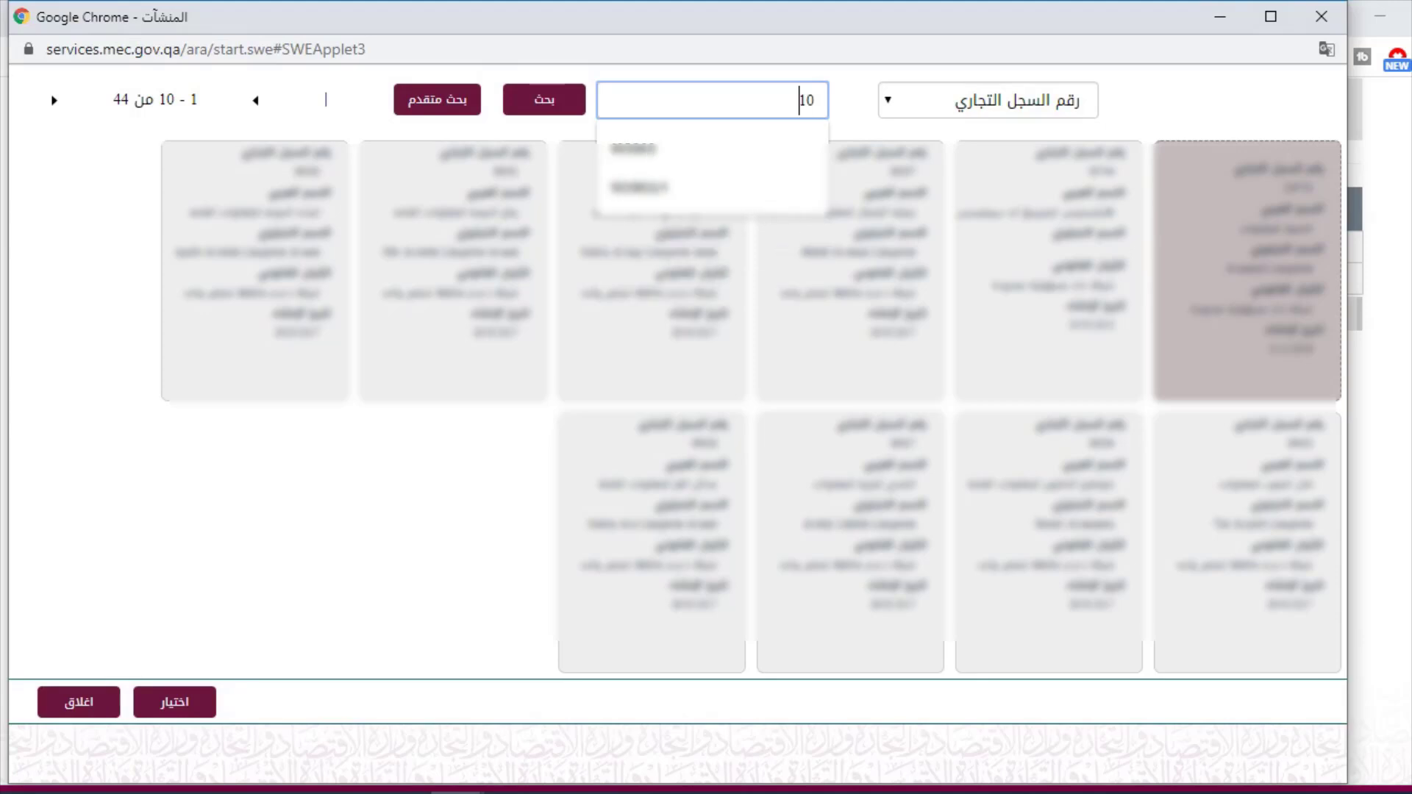
{"action": "left_click", "coordinate": [544, 100]}
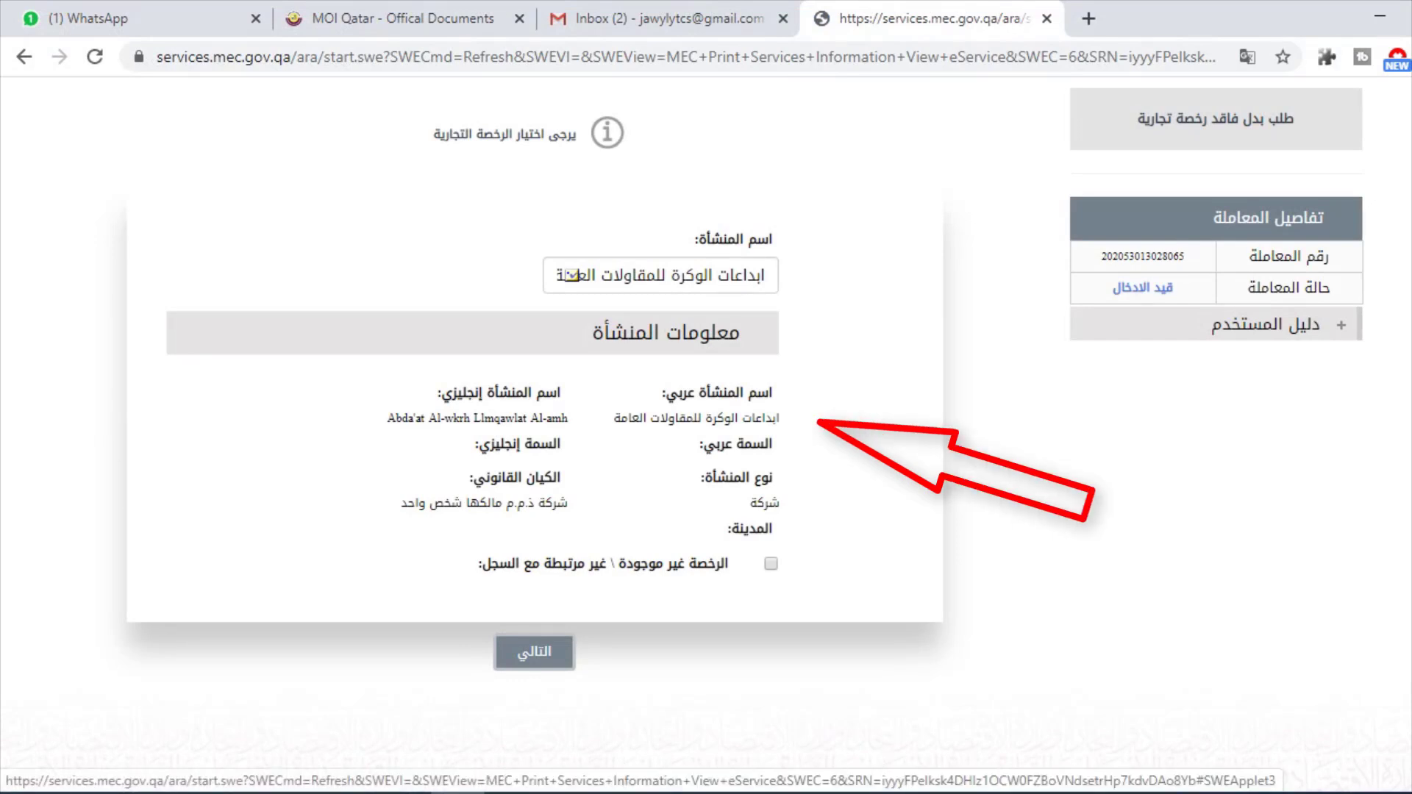
Go to payment of the 120 QR fee and choose Visa in the maximized payment window.
{"action": "left_click", "coordinate": [535, 652]}
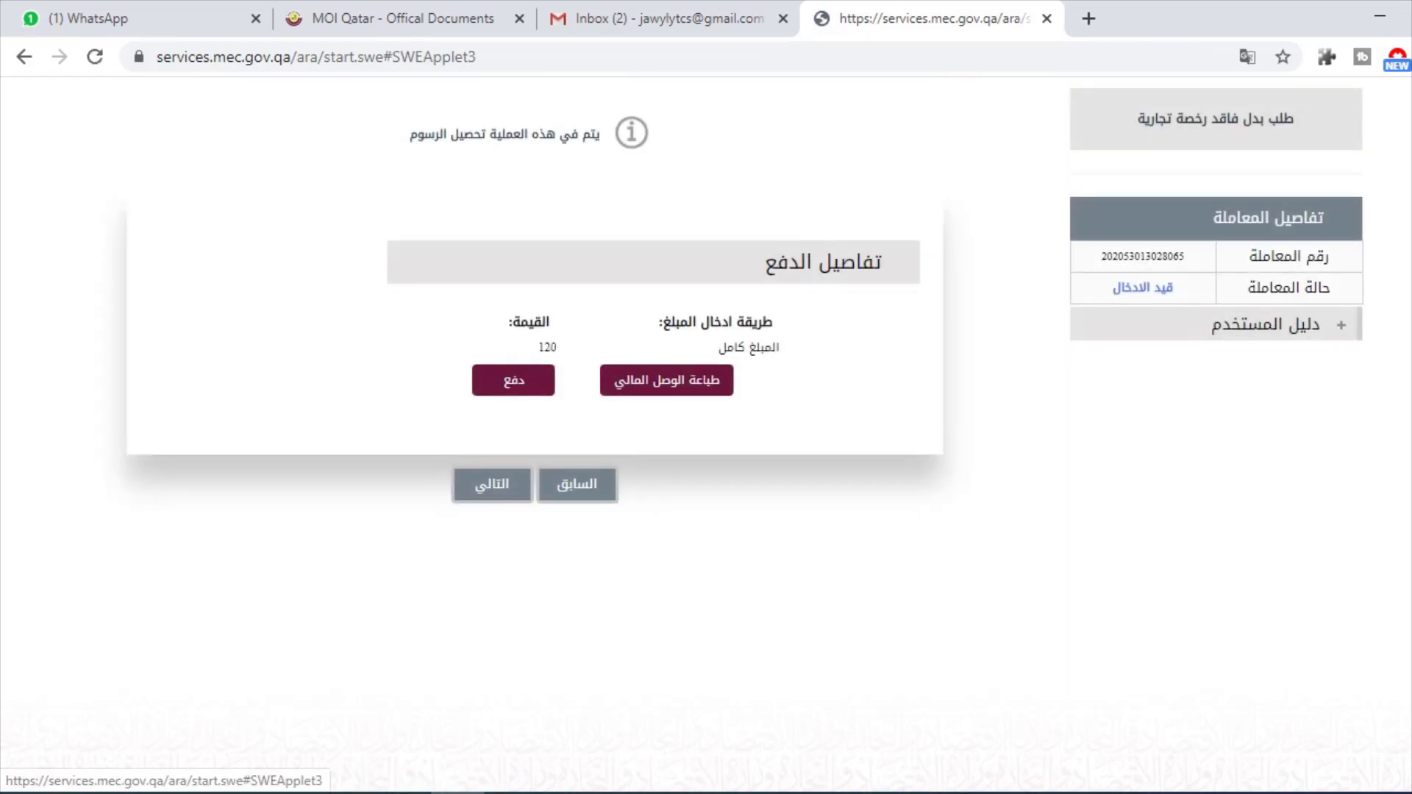
{"action": "left_click", "coordinate": [513, 380]}
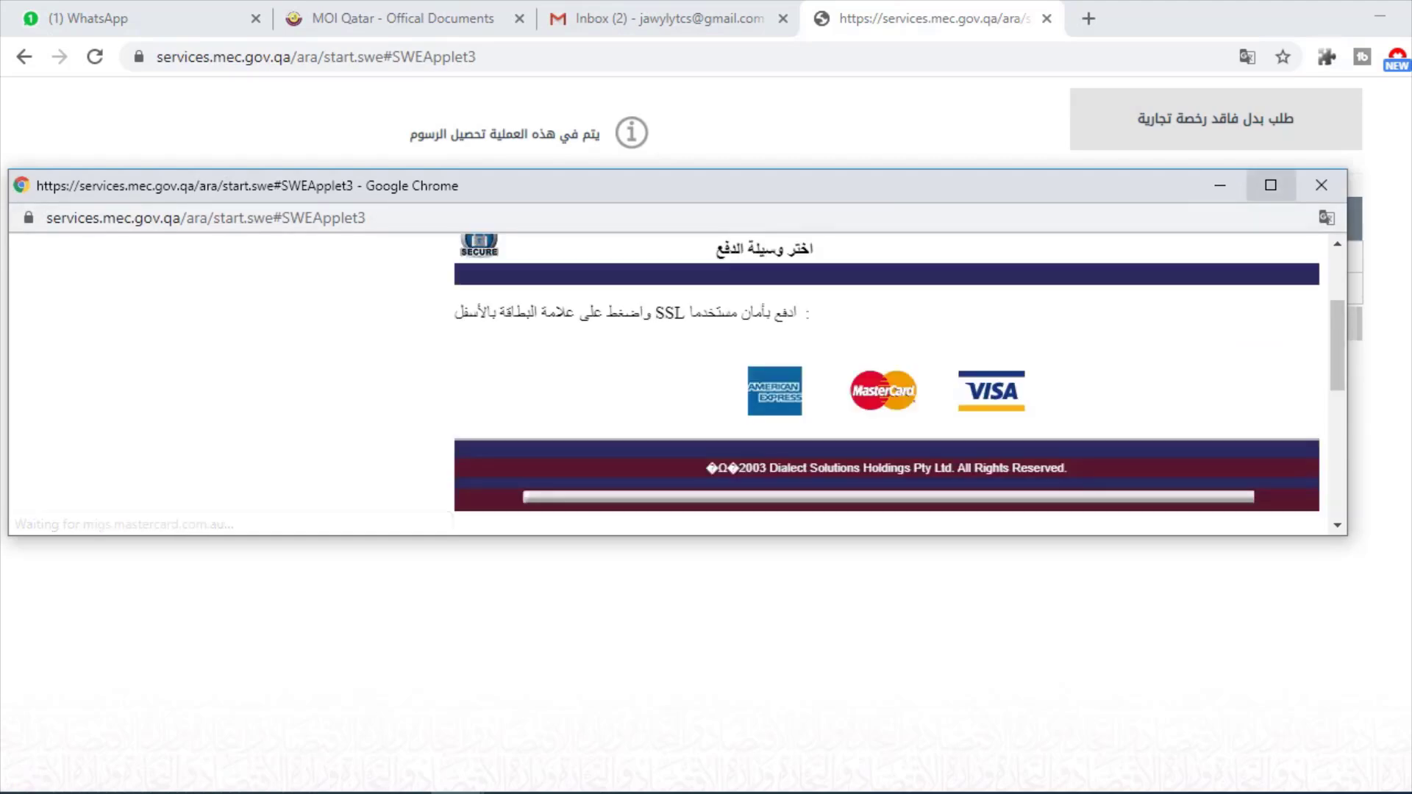
{"action": "left_click", "coordinate": [1271, 185]}
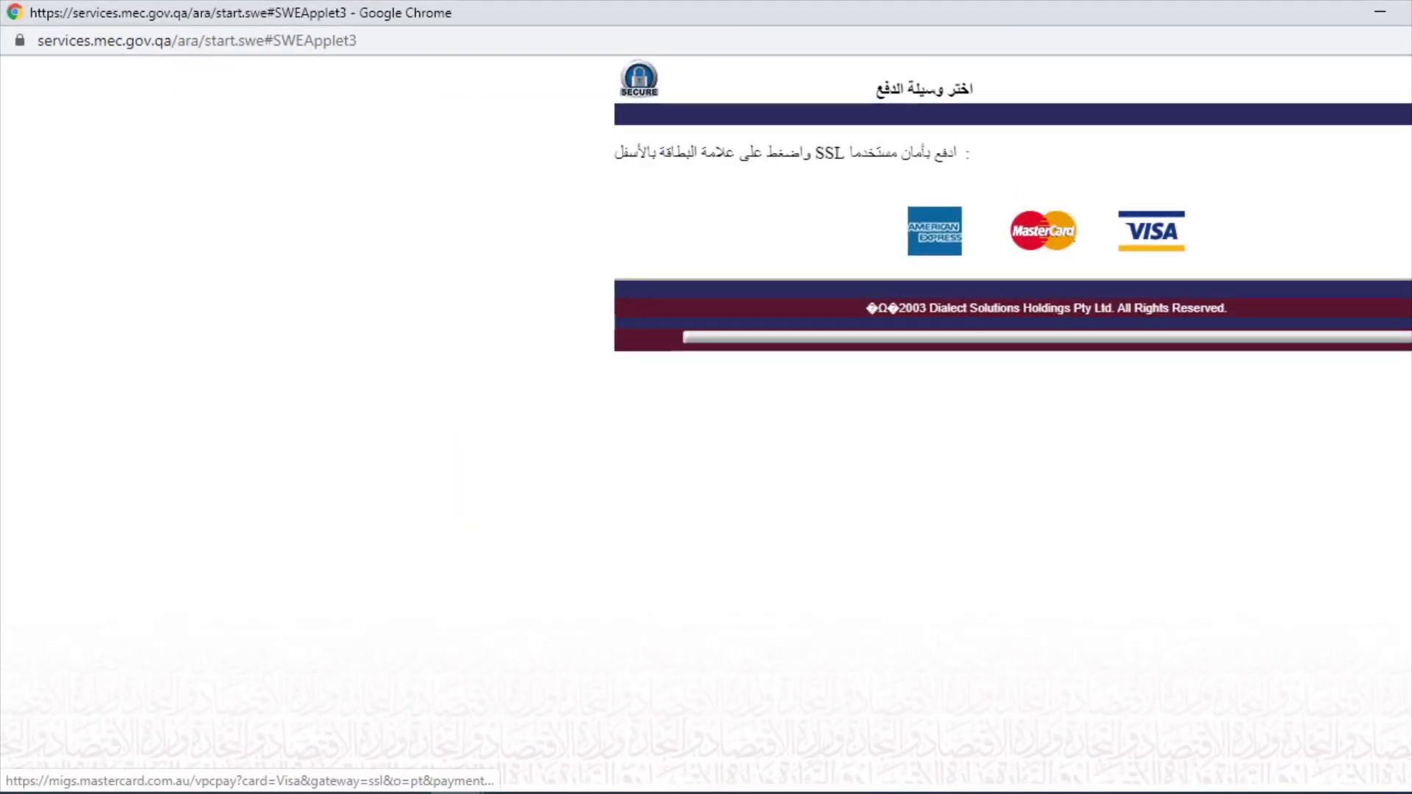
{"action": "left_click", "coordinate": [1152, 231]}
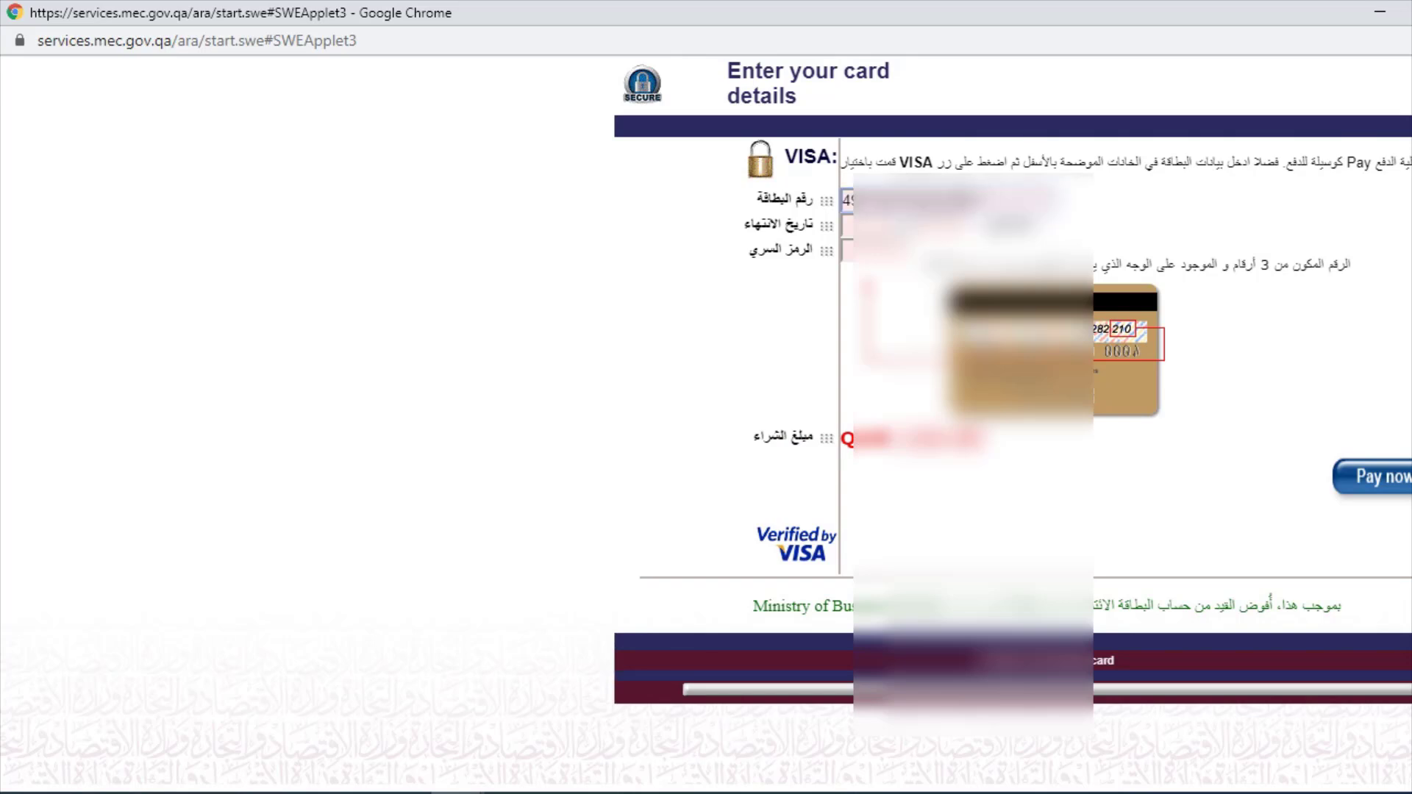
Fill in the saved card number, expiry month and year, and the card's security code.
{"action": "left_click", "coordinate": [897, 225]}
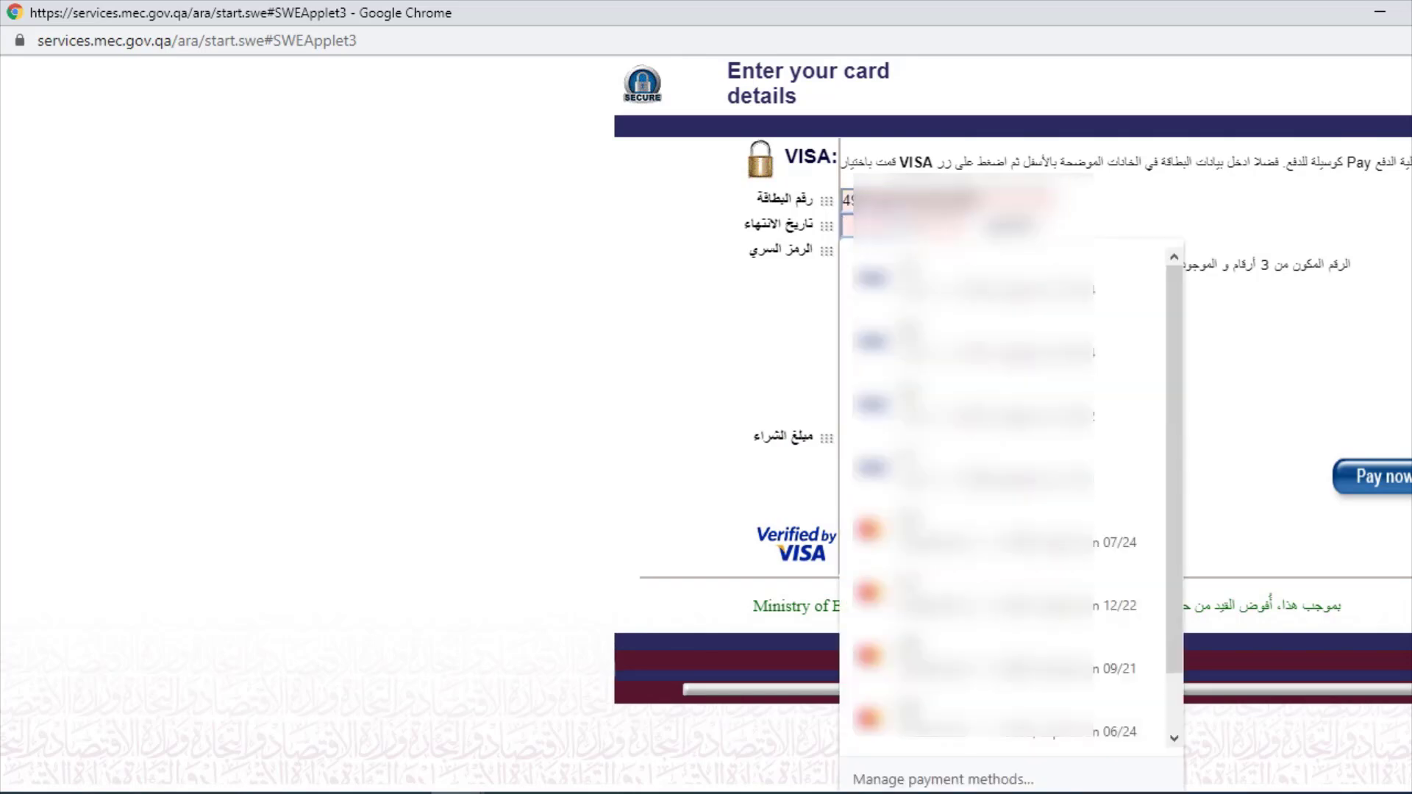
{"action": "type", "text": "02"}
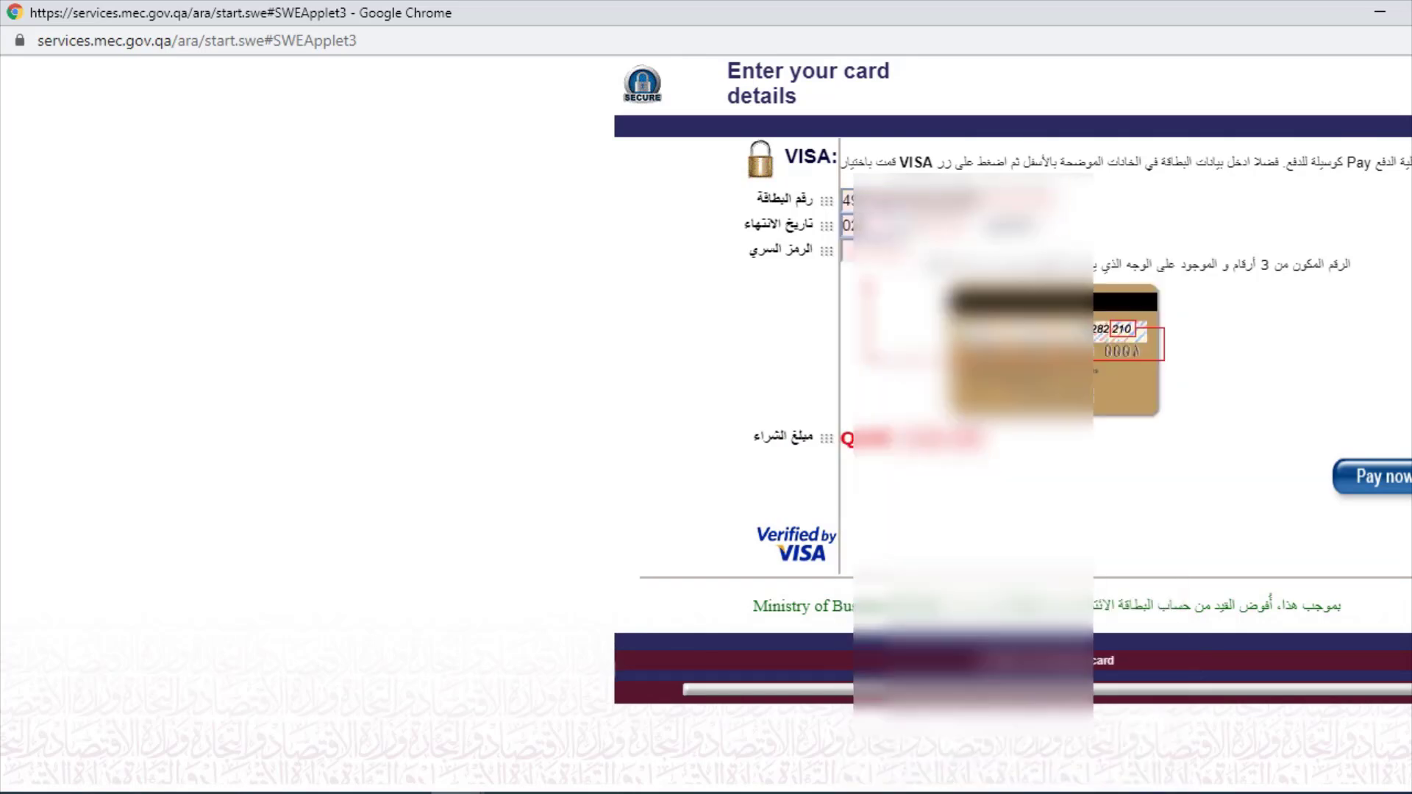
{"action": "left_click", "coordinate": [942, 225]}
{"action": "type", "text": "21"}
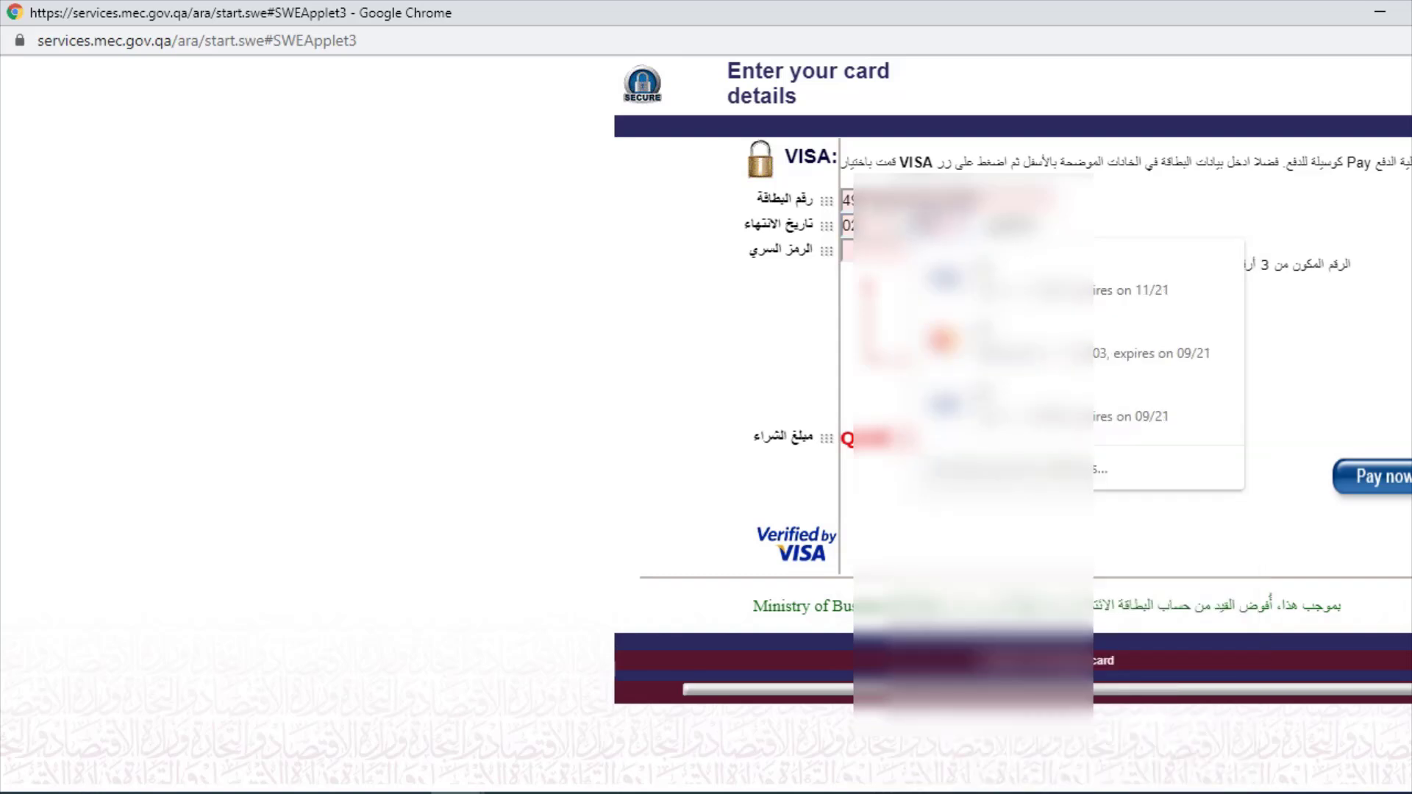
{"action": "left_click", "coordinate": [877, 251]}
{"action": "left_click", "coordinate": [877, 250]}
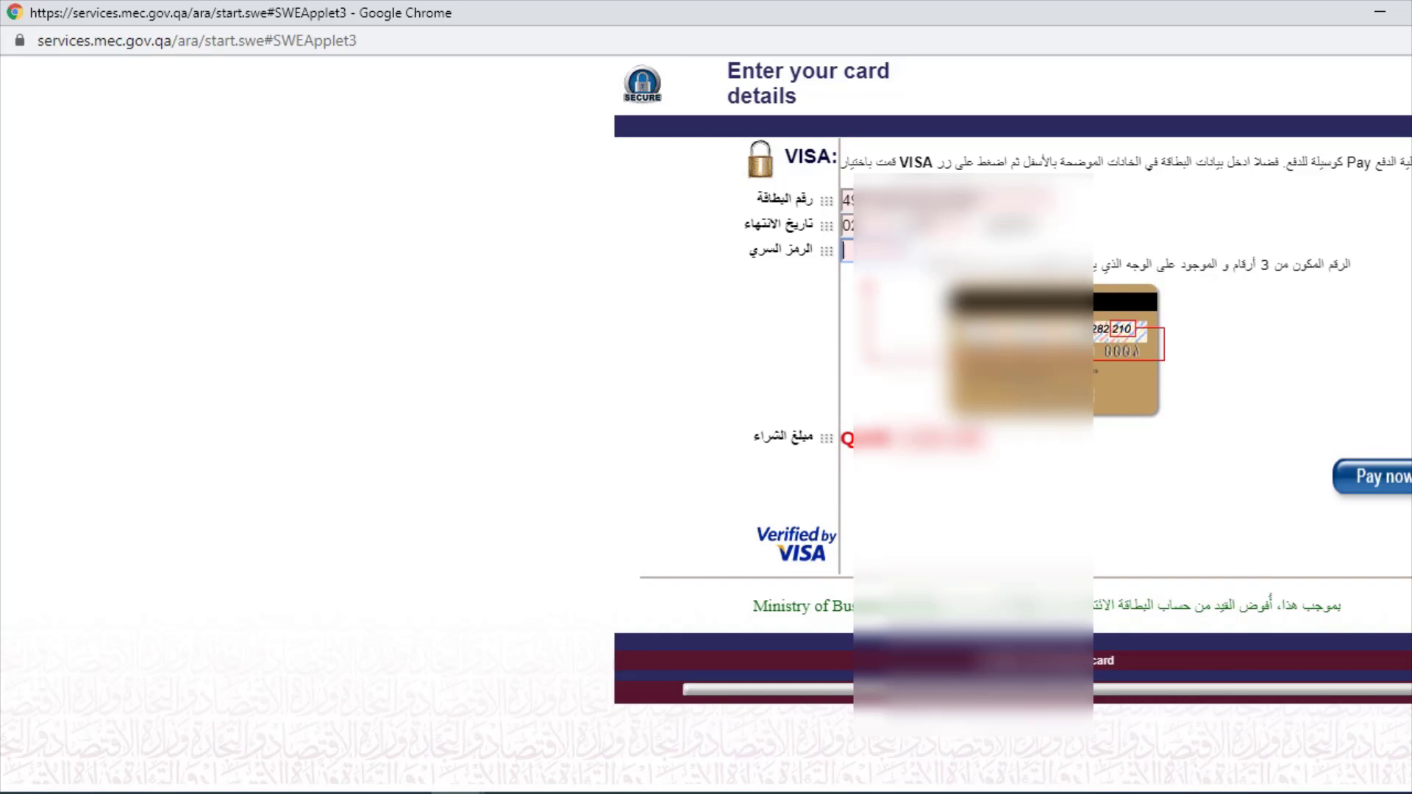
{"action": "type", "text": "78"}
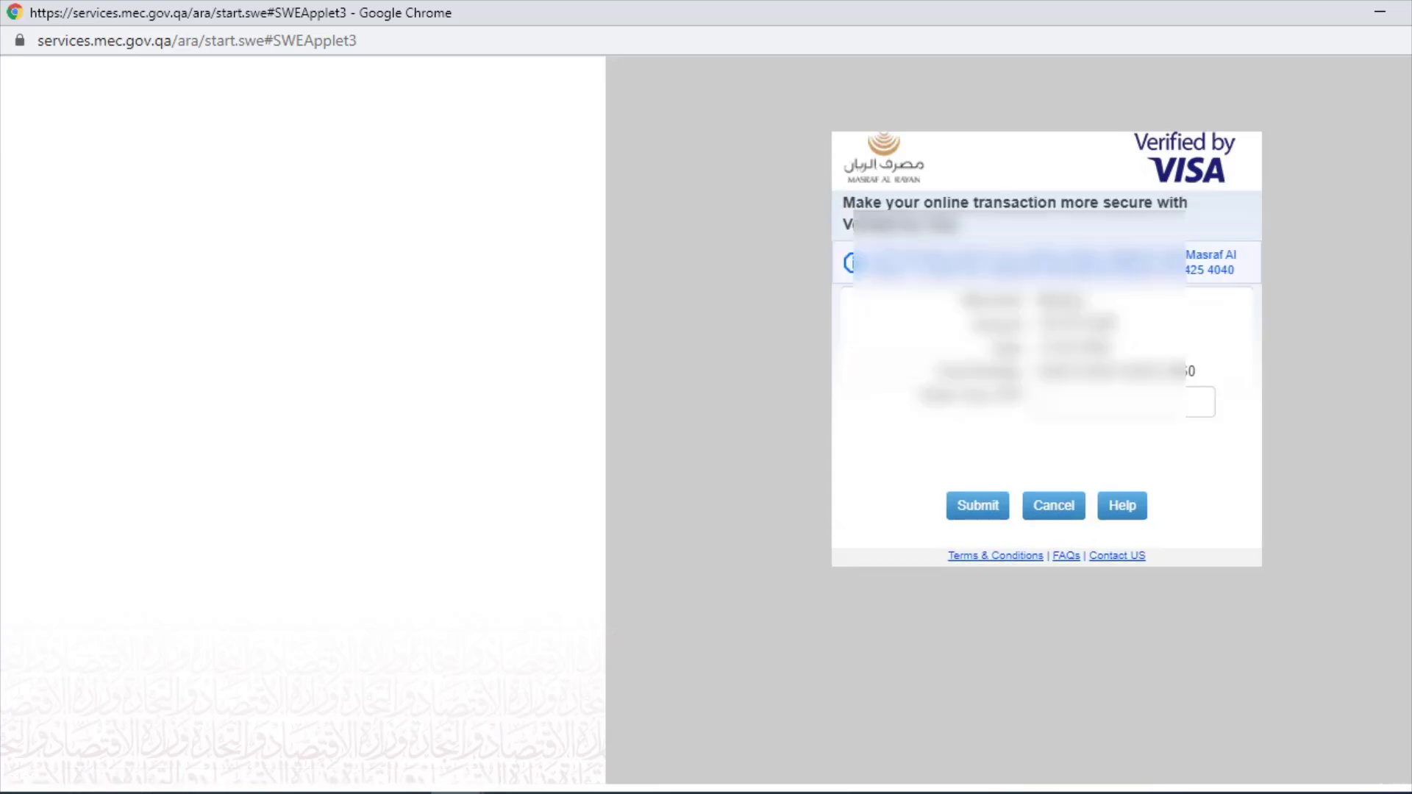
Enter the SMS one-time password to complete the 120 QR payment and close the confirmation window.
{"action": "left_click", "coordinate": [1111, 402]}
{"action": "type", "text": "••"}
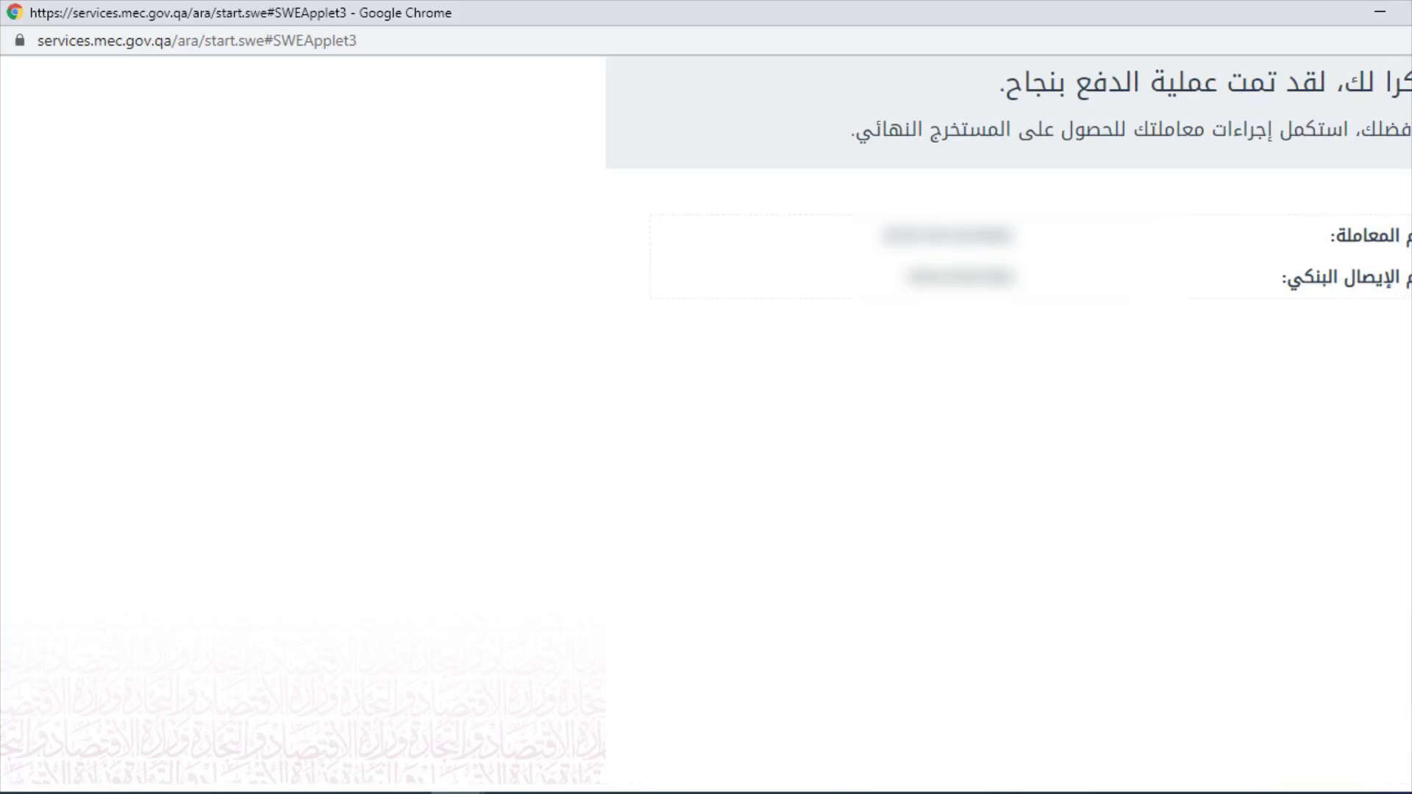
{"action": "left_click", "coordinate": [1380, 12]}
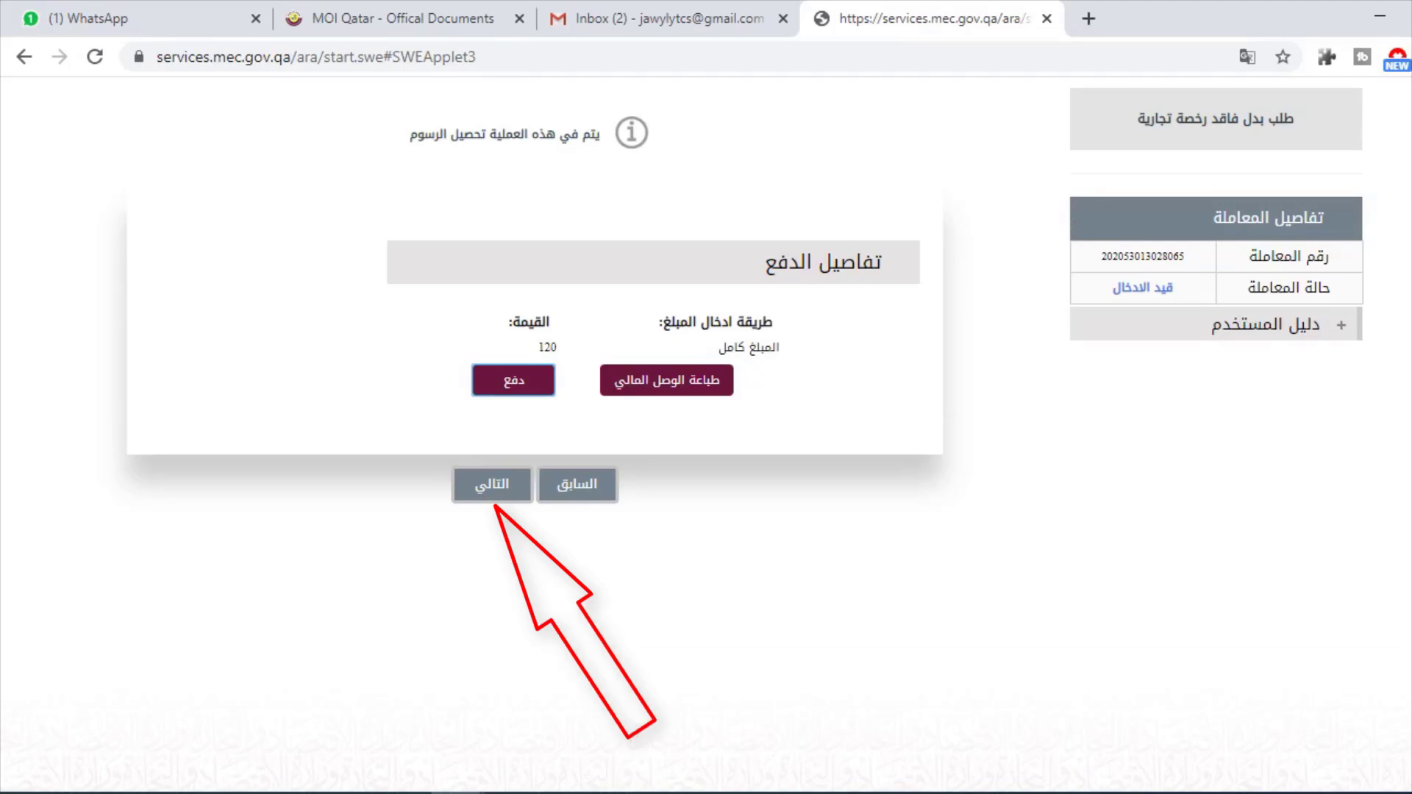
Continue past payment to the declaration step and scroll down to the licence PDF viewer.
{"action": "left_click", "coordinate": [491, 484]}
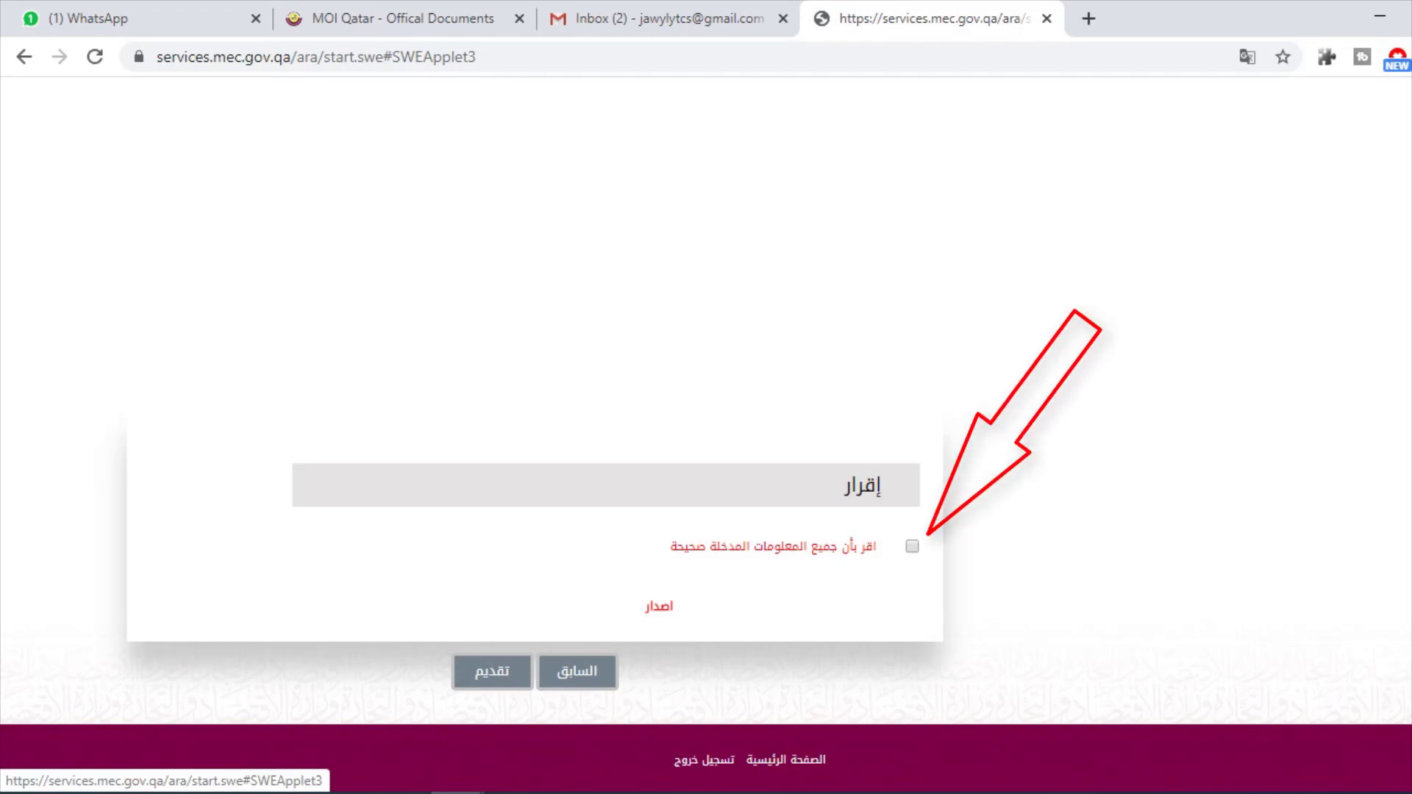
{"action": "scroll", "coordinate": [706, 434], "scroll_direction": "up", "scroll_amount": 7}
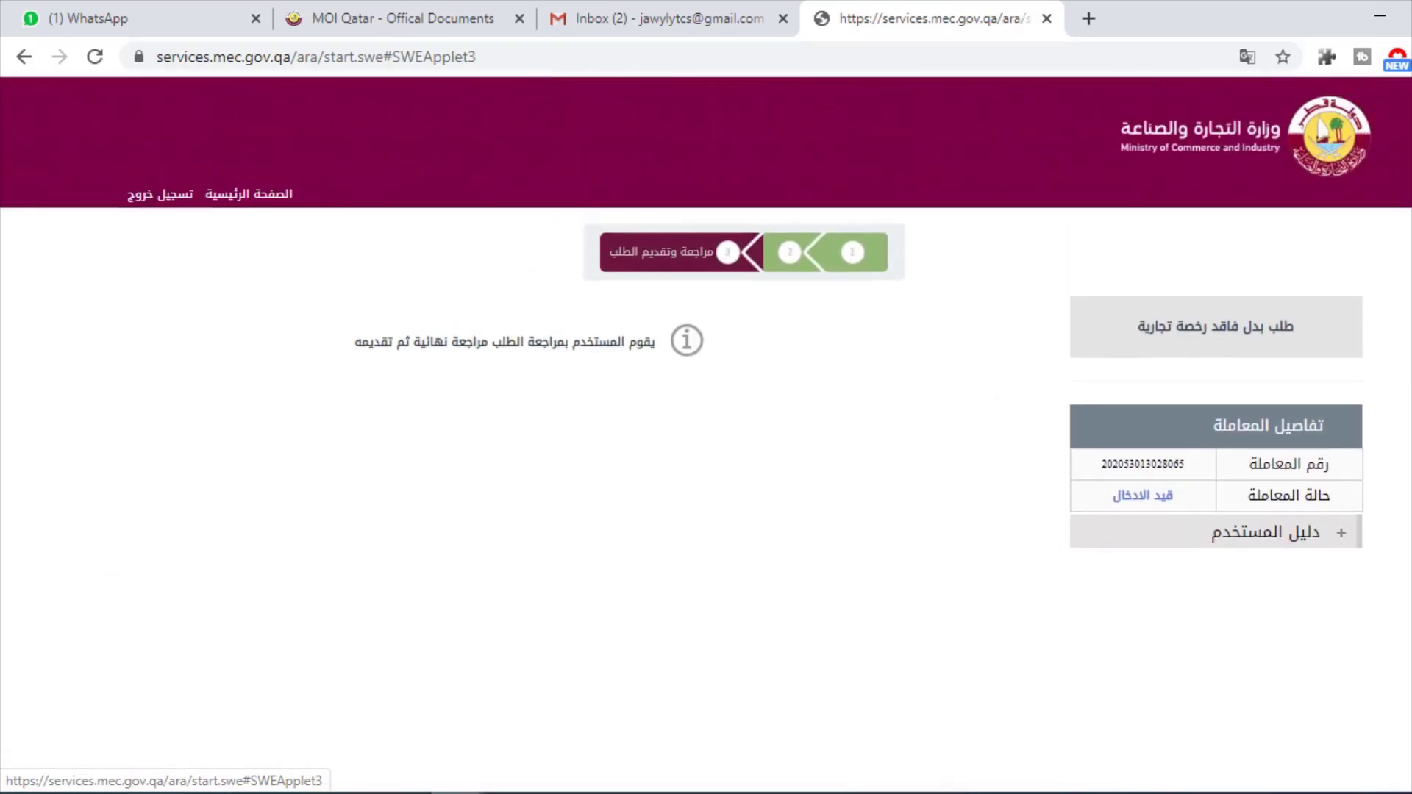
{"action": "scroll", "coordinate": [706, 434], "scroll_direction": "down", "scroll_amount": 4}
{"action": "scroll", "coordinate": [706, 434], "scroll_direction": "down", "scroll_amount": 2}
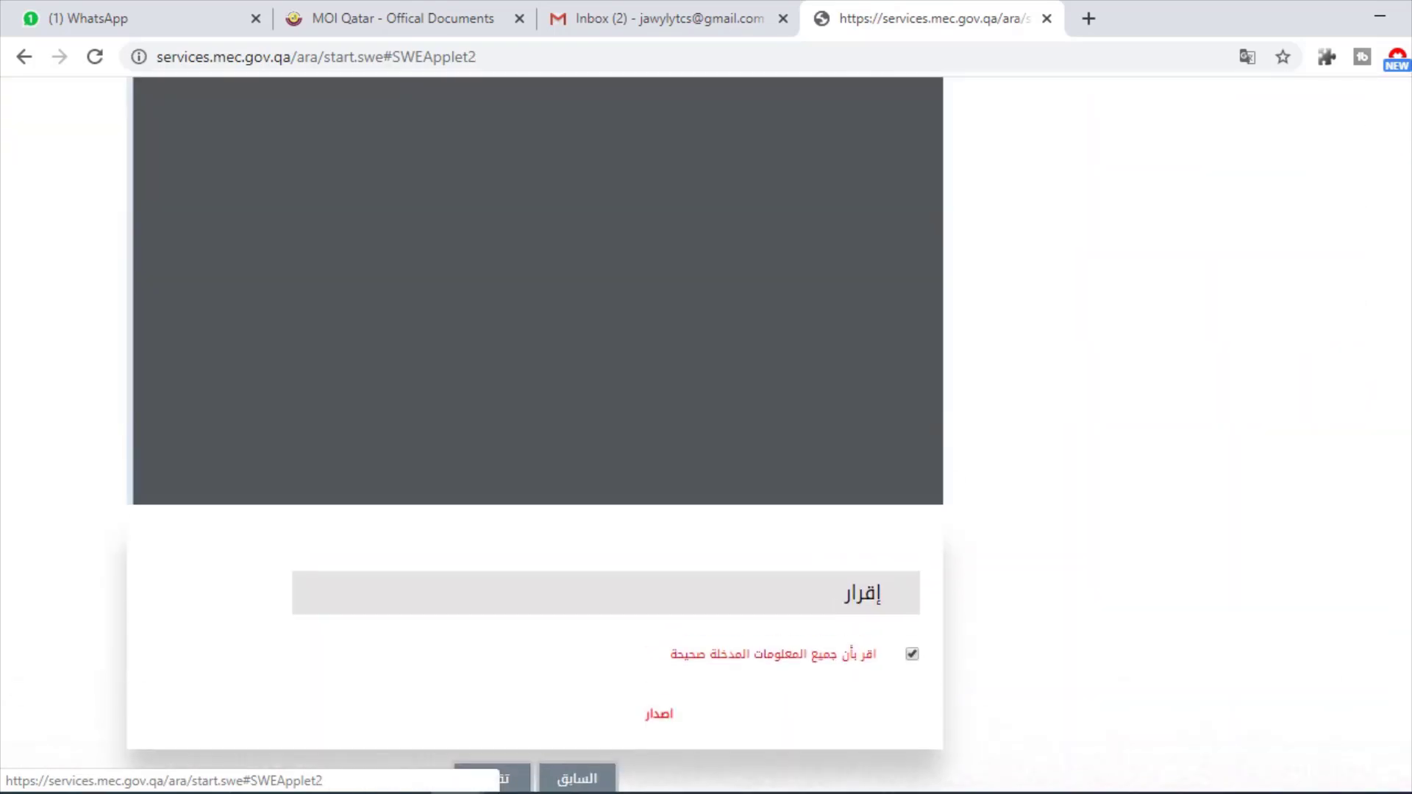
{"action": "scroll", "coordinate": [706, 434], "scroll_direction": "up", "scroll_amount": 7}
{"action": "scroll", "coordinate": [706, 434], "scroll_direction": "down", "scroll_amount": 2}
{"action": "scroll", "coordinate": [706, 434], "scroll_direction": "down", "scroll_amount": 2}
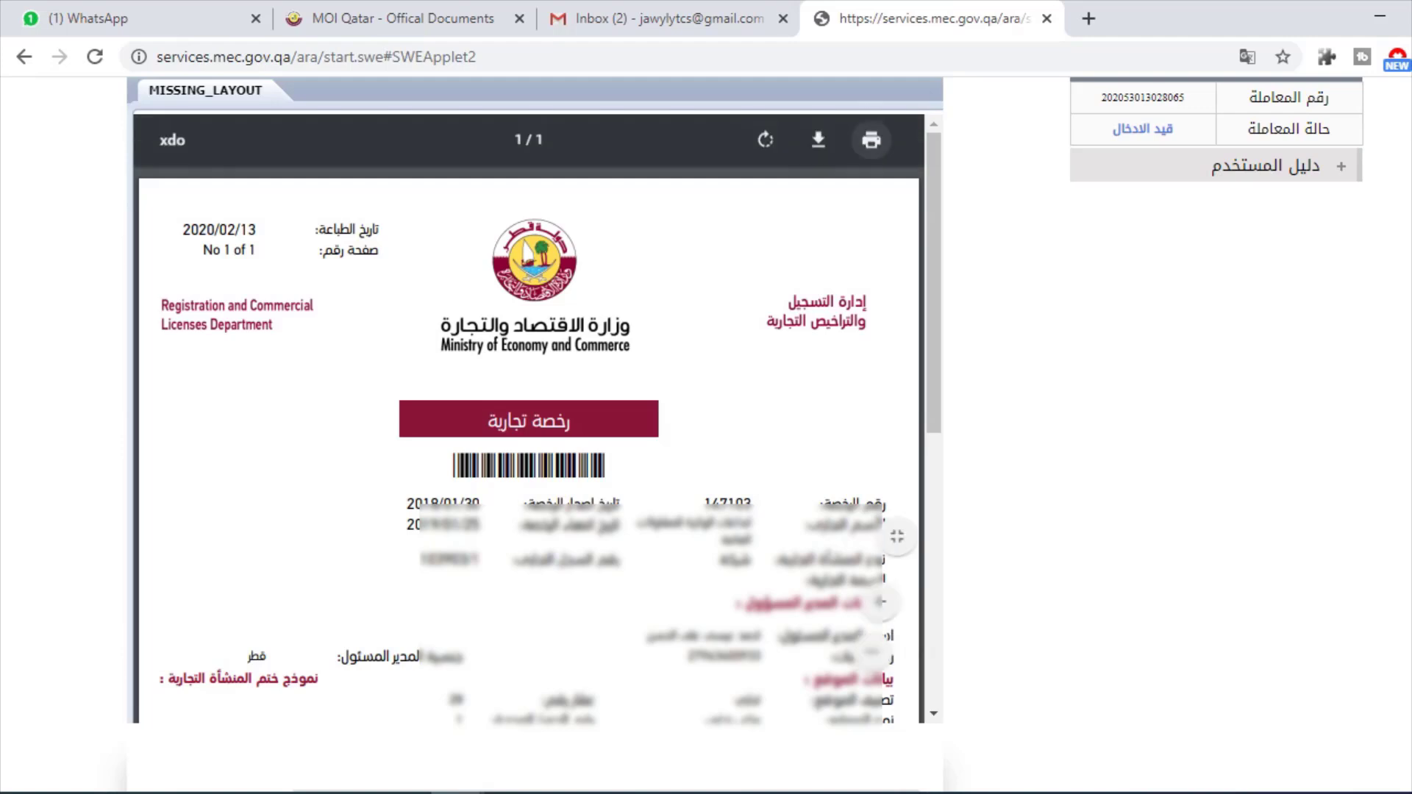
In the licence's print settings, keep all pages, choose colour, then close the dialog.
{"action": "left_click", "coordinate": [871, 140]}
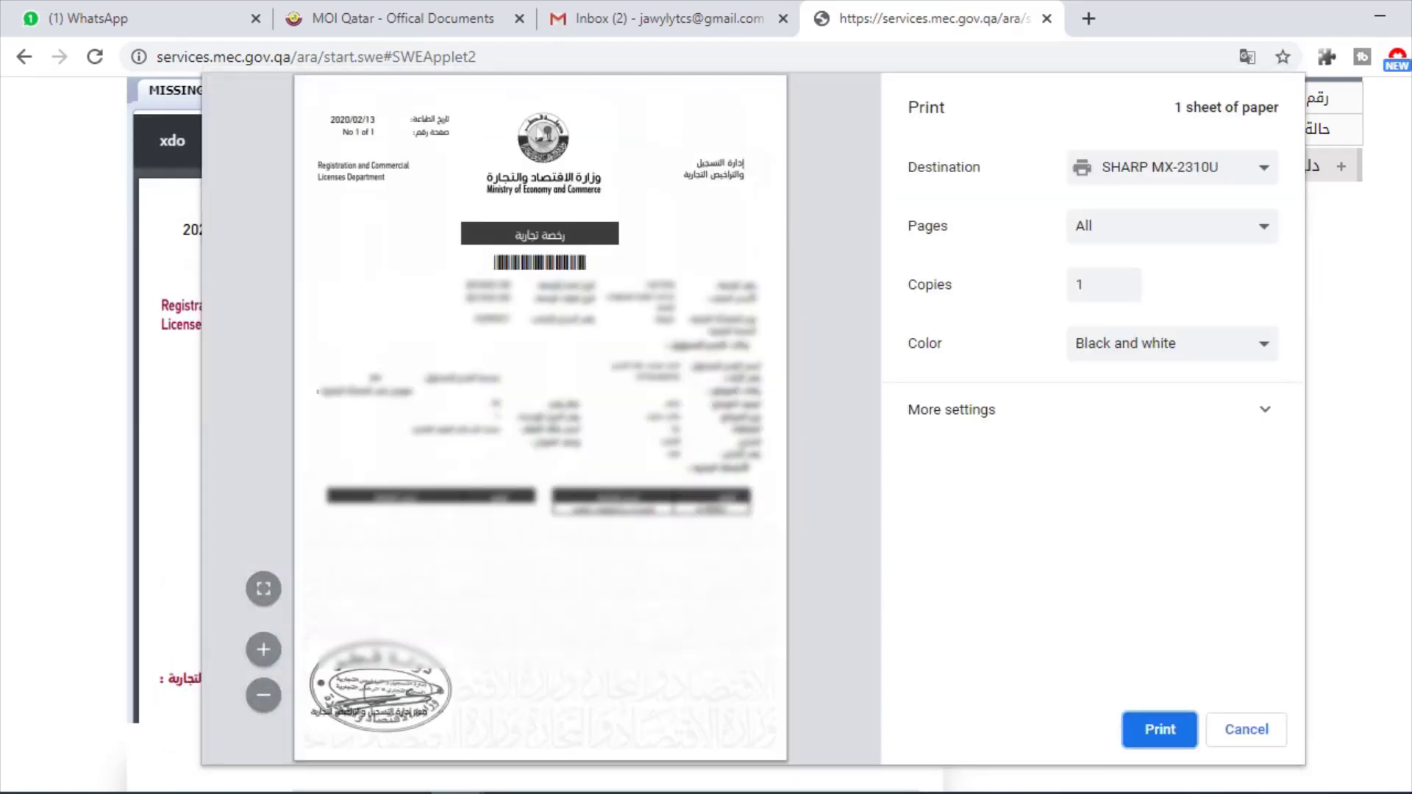
{"action": "left_click", "coordinate": [1172, 226]}
{"action": "left_click", "coordinate": [1030, 258]}
{"action": "left_click", "coordinate": [1172, 344]}
{"action": "left_click", "coordinate": [1089, 392]}
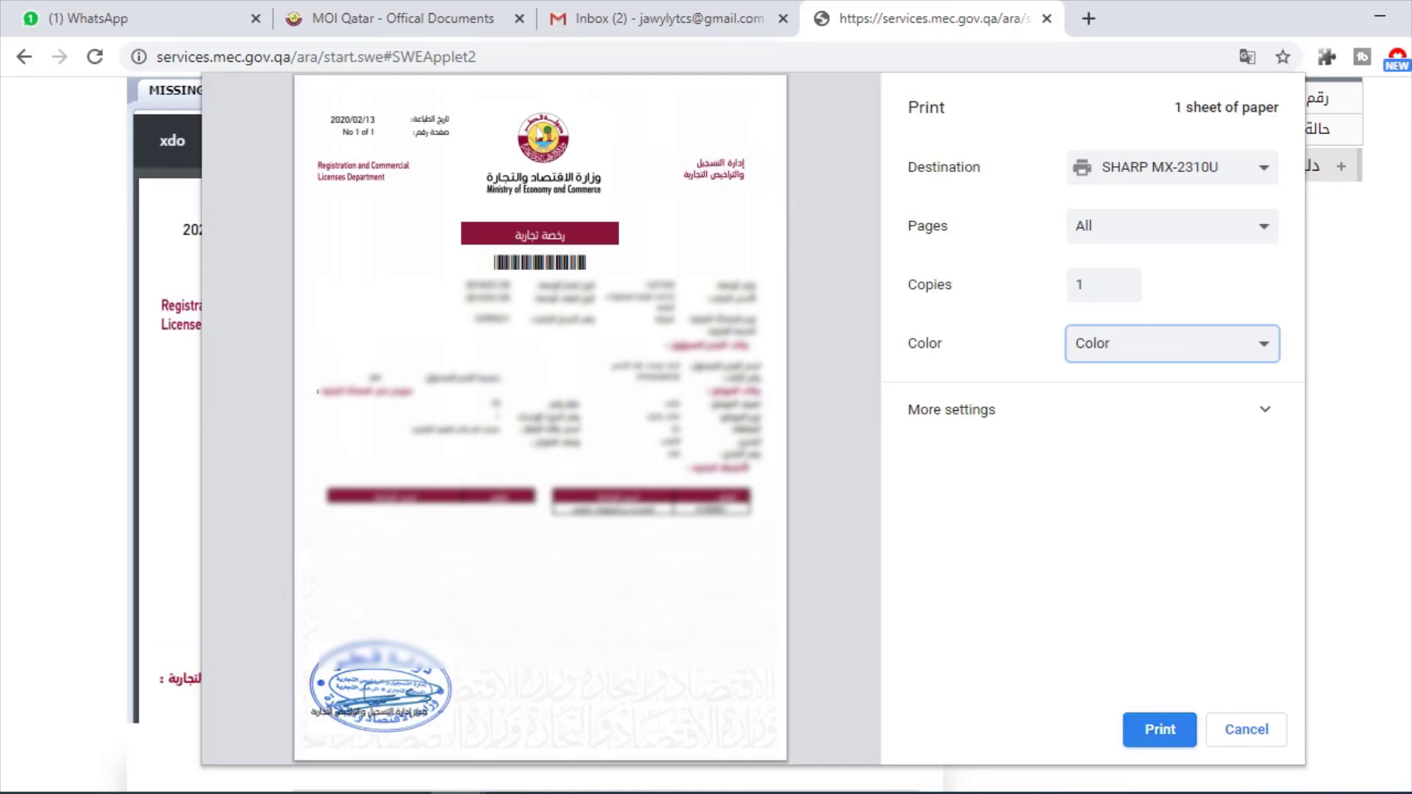
{"action": "key", "text": "Escape"}
Save the licence as a PDF named xdo on the Desktop.
{"action": "left_click", "coordinate": [871, 141]}
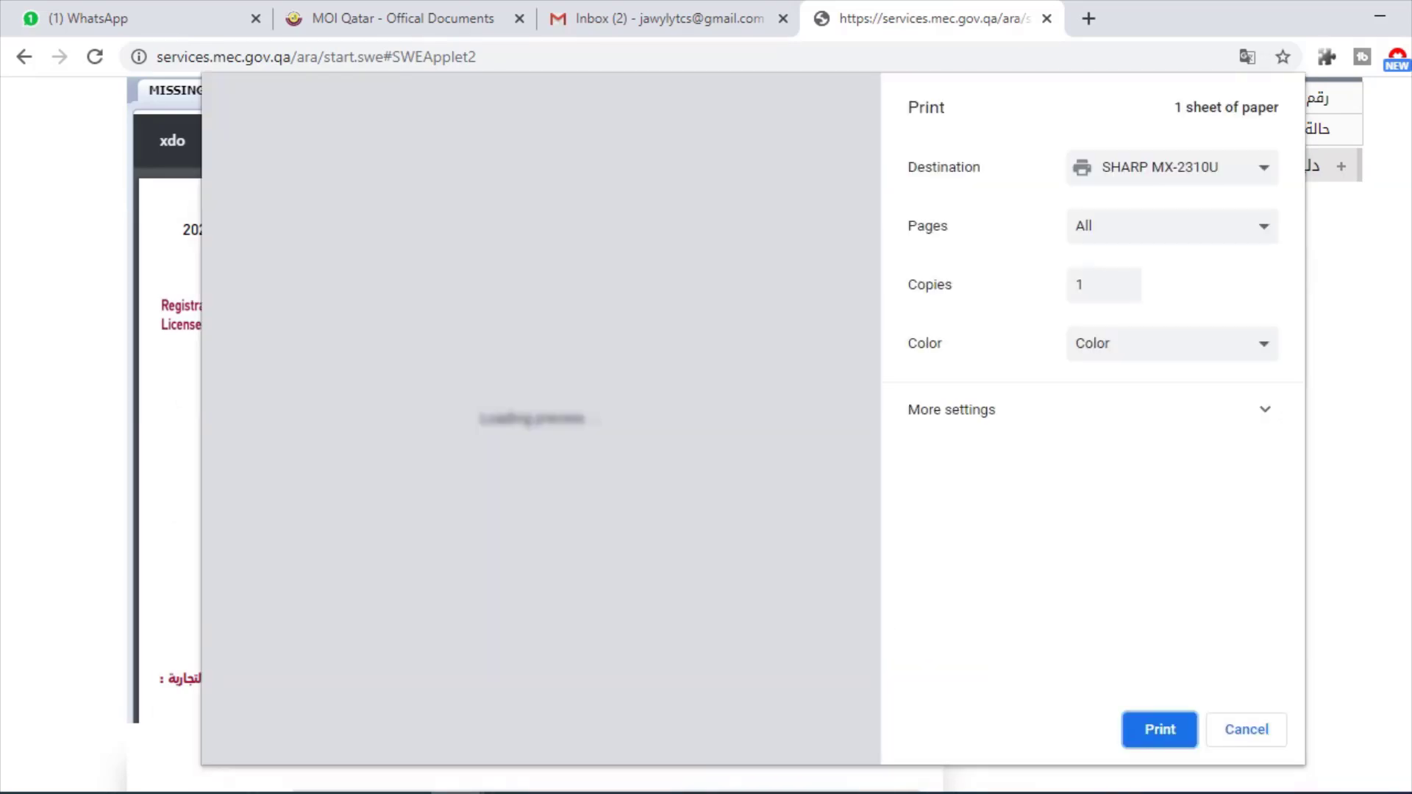
{"action": "left_click", "coordinate": [1172, 167]}
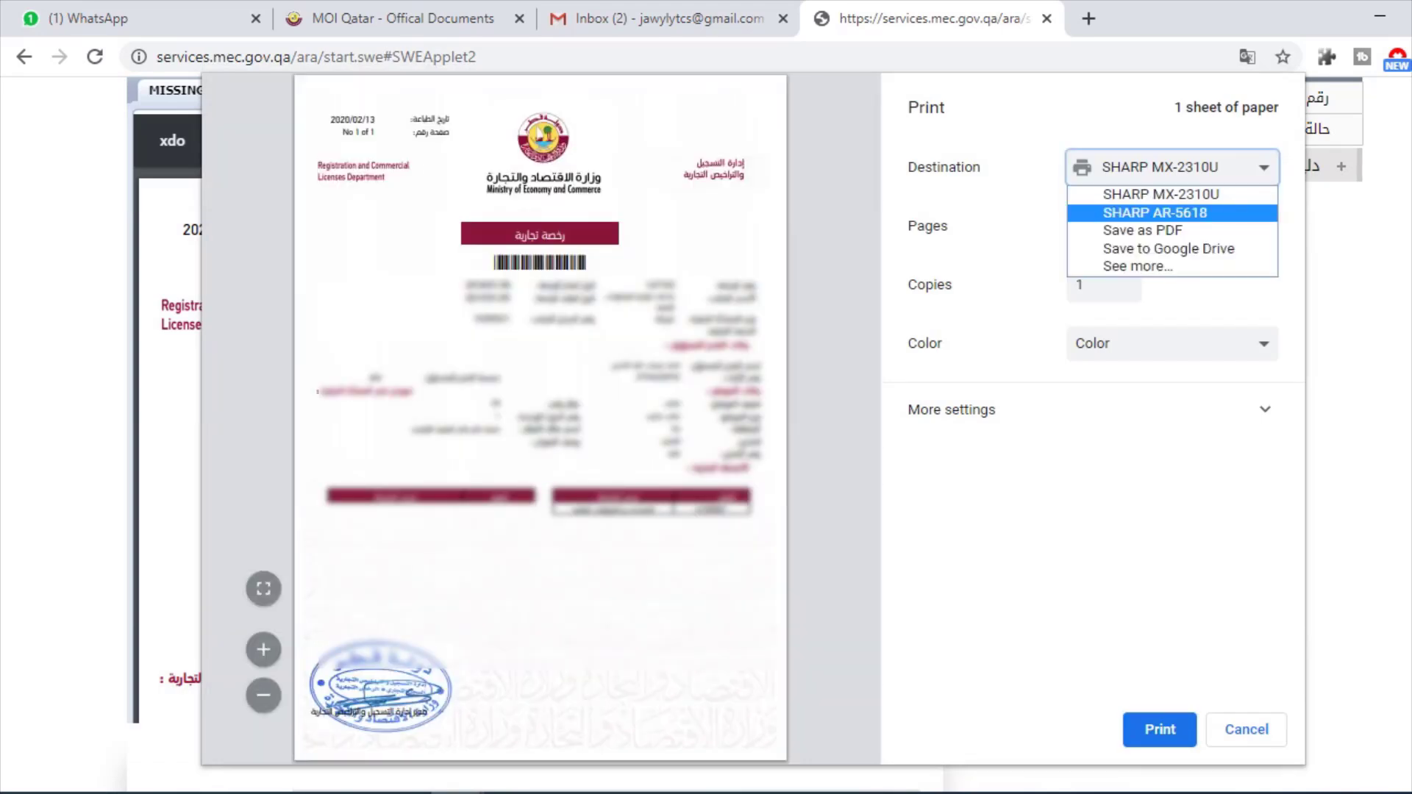
{"action": "key", "text": "Return"}
{"action": "key", "text": "space"}
{"action": "key", "text": "Down"}
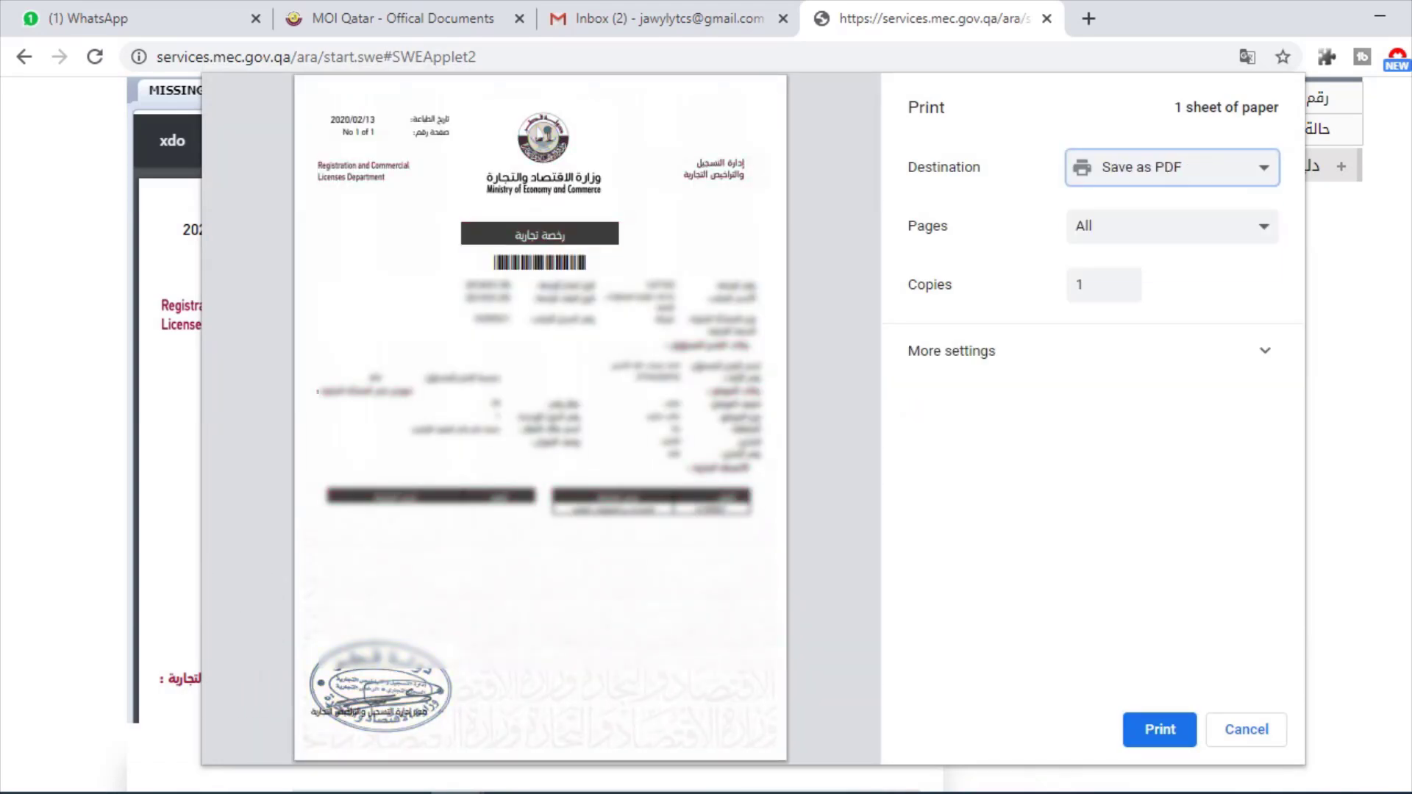
{"action": "key", "text": "Return"}
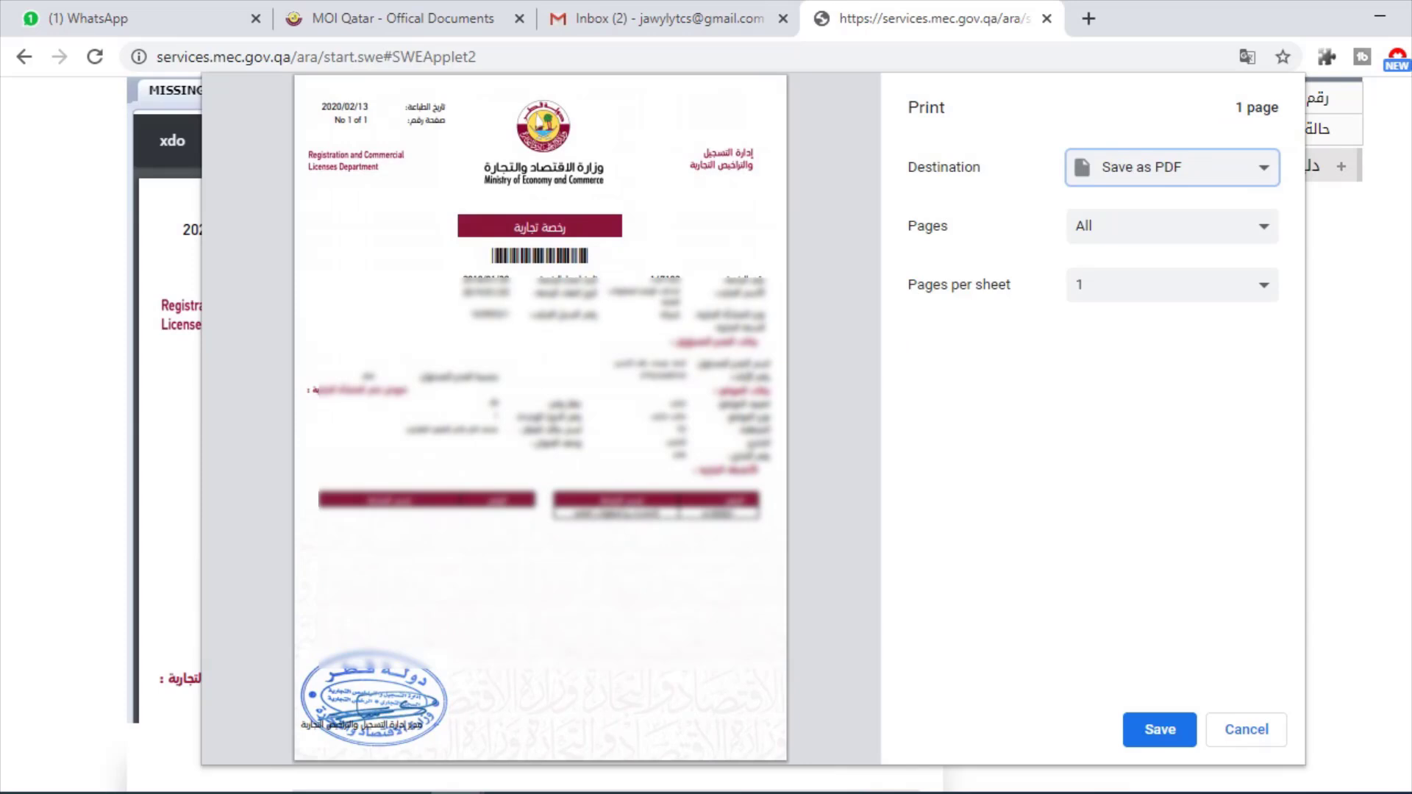
{"action": "key", "text": "Return"}
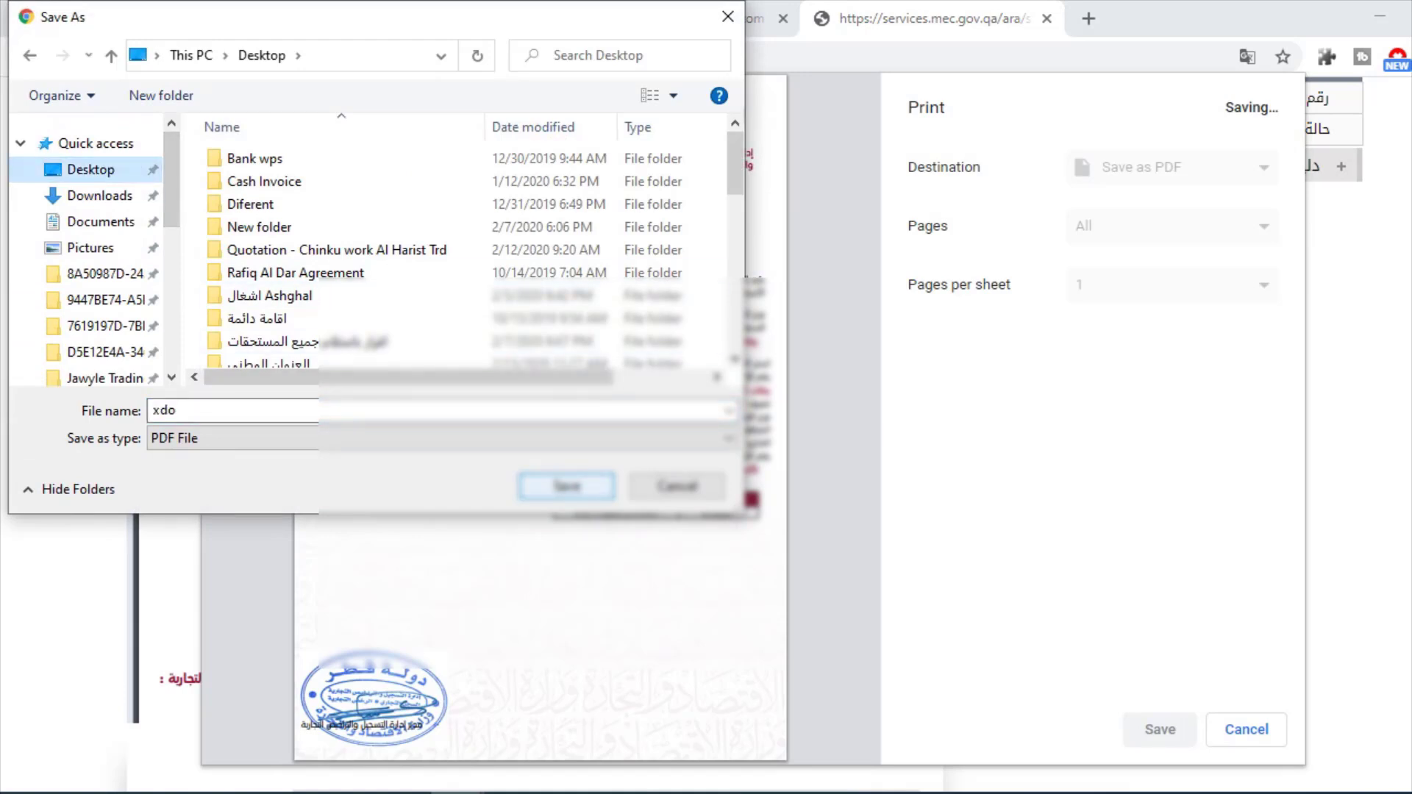
{"action": "key", "text": "Return"}
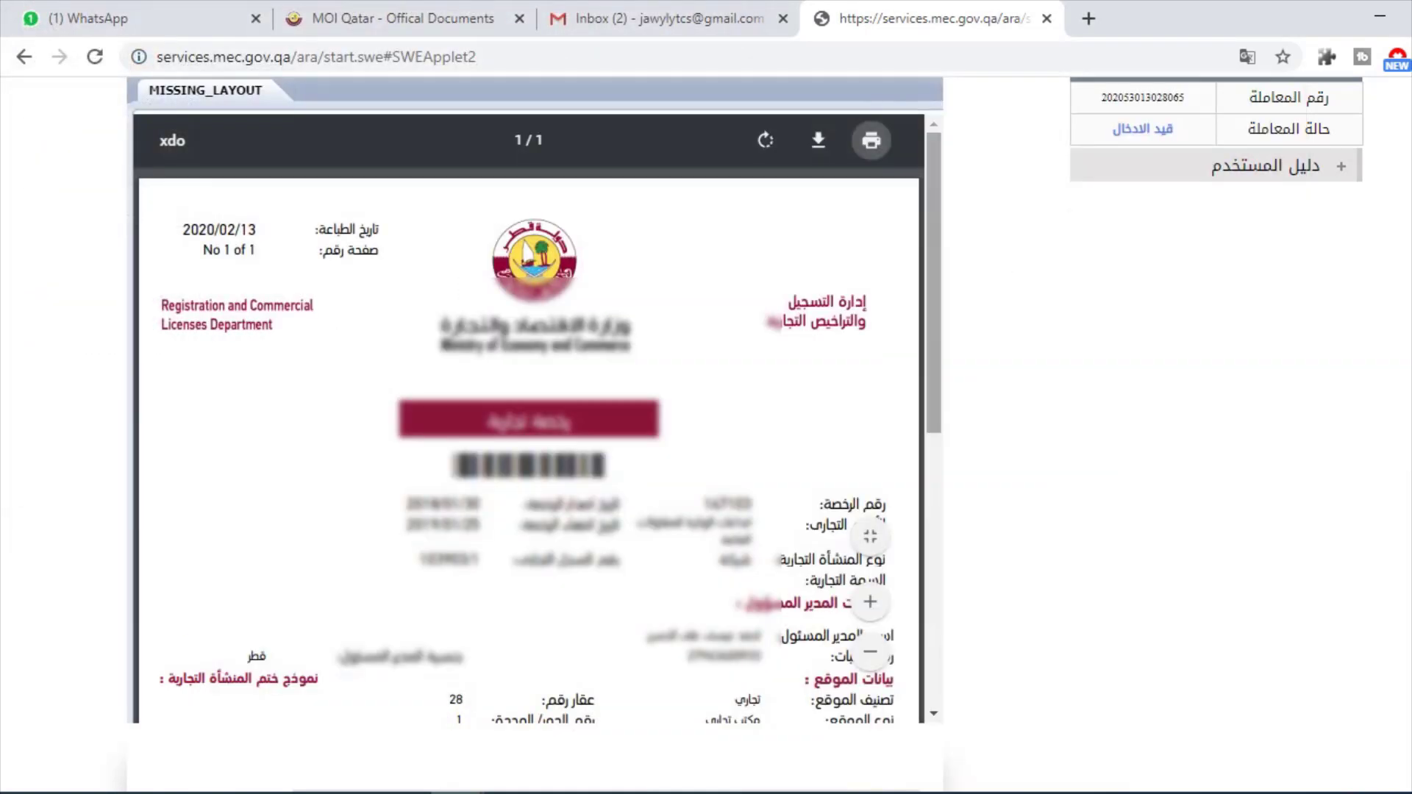
Reopen printing for the licence, select the SHARP AR-5618 printer, and set copies to 1.
{"action": "left_click", "coordinate": [871, 140]}
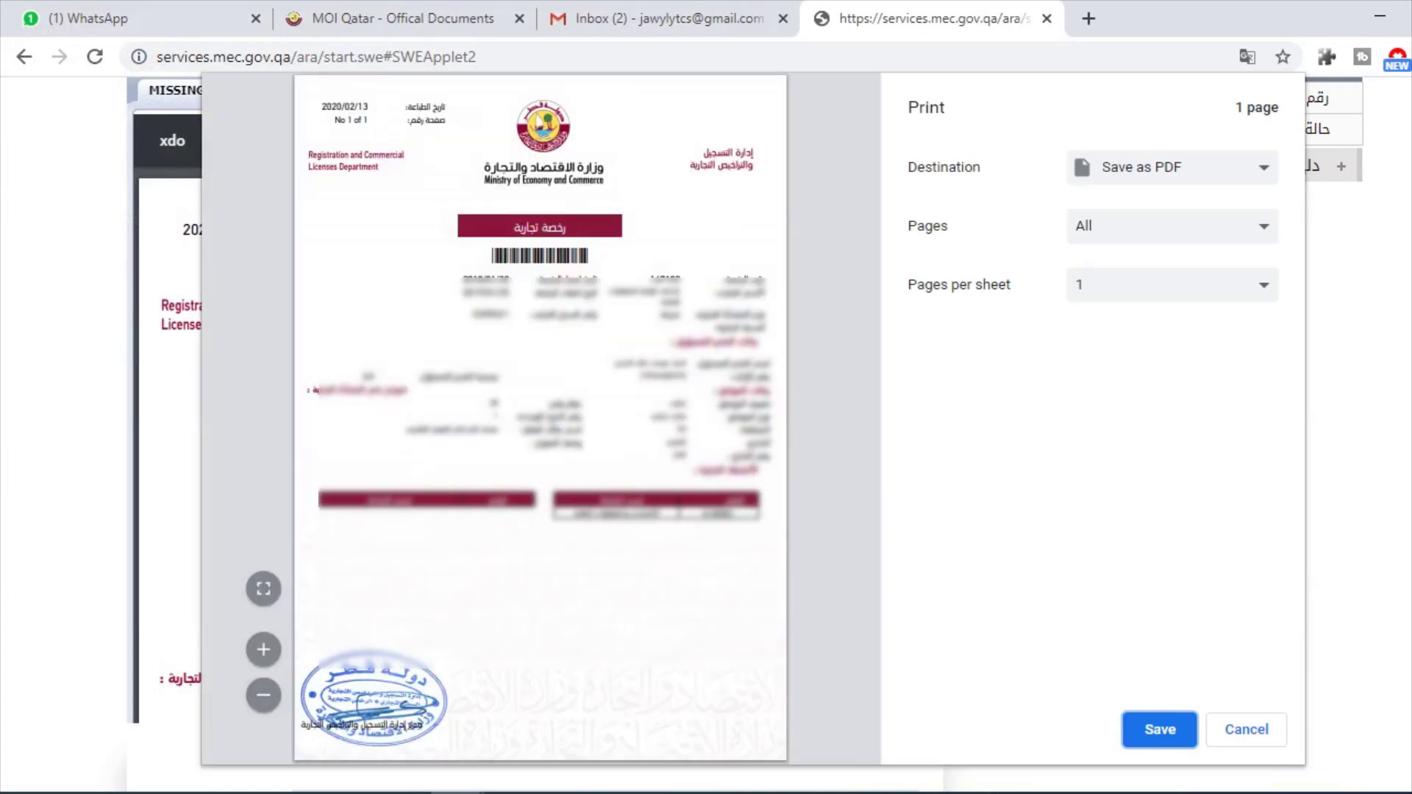
{"action": "left_click", "coordinate": [1172, 168]}
{"action": "left_click", "coordinate": [1162, 195]}
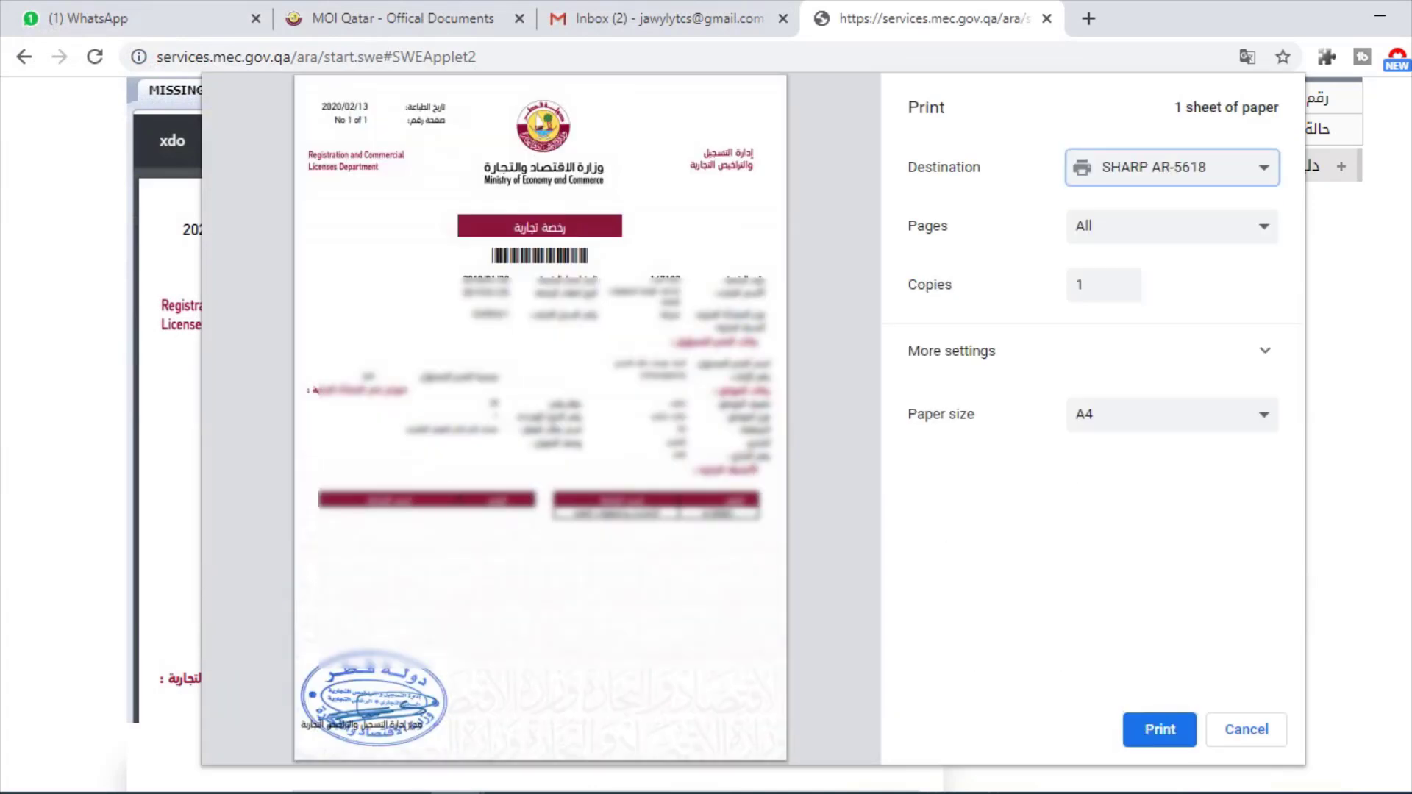
{"action": "left_click", "coordinate": [1124, 280]}
{"action": "left_click", "coordinate": [1124, 290]}
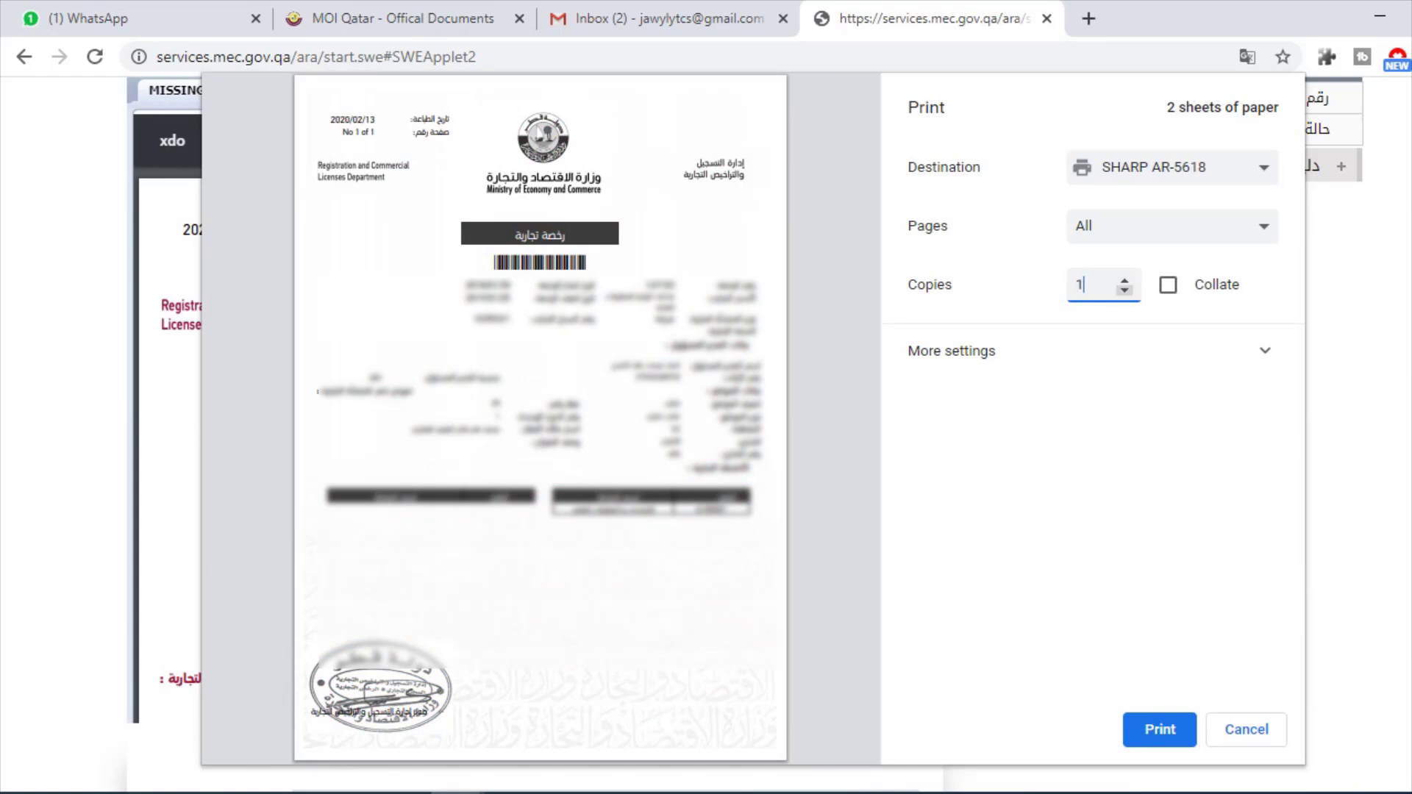